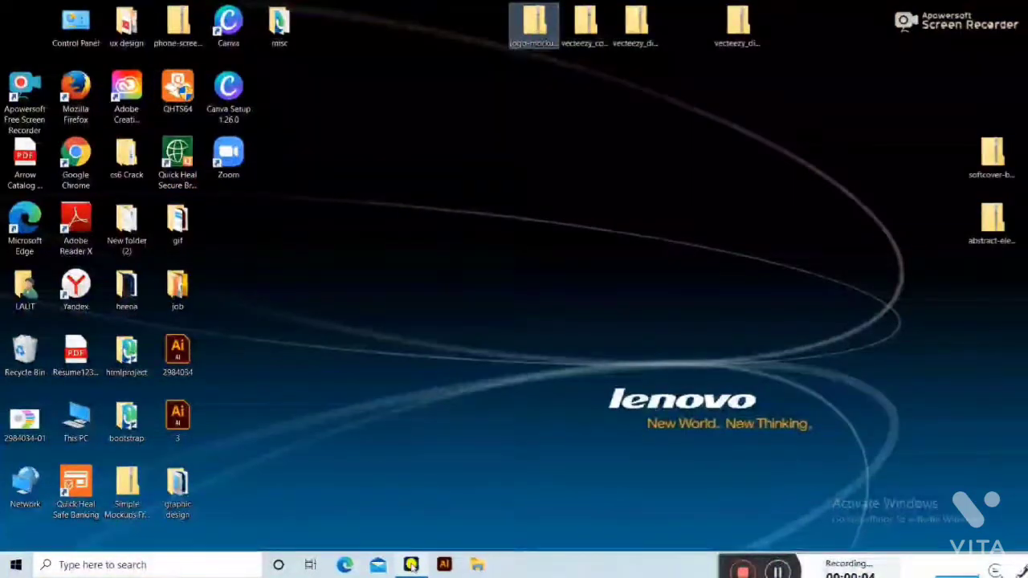
Launch Photoshop, dismiss the open menus, and bring up the New Document dialog at its A4 preset
{"action": "left_click", "coordinate": [409, 564]}
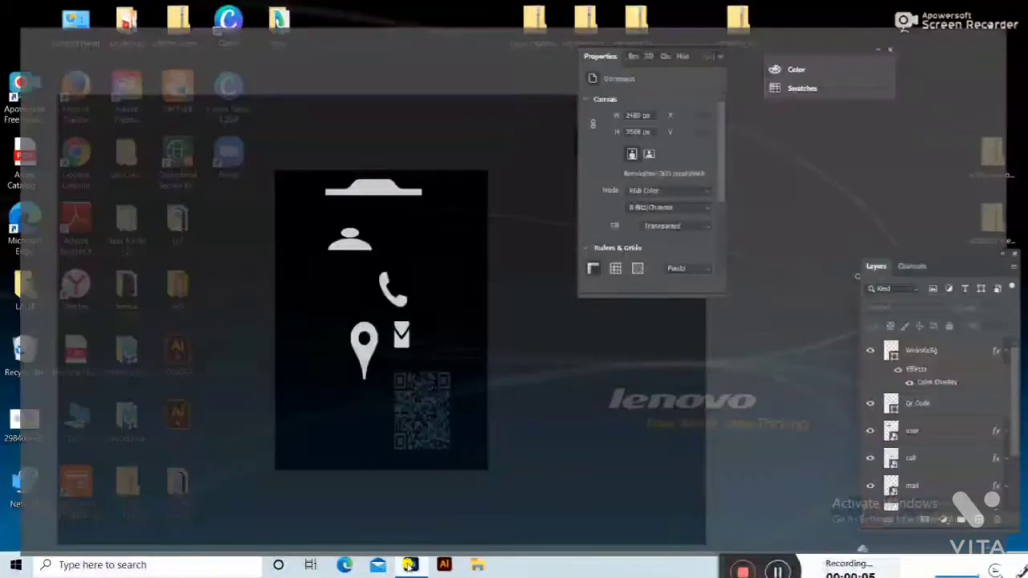
{"action": "left_click", "coordinate": [8, 7]}
{"action": "left_click", "coordinate": [28, 7]}
{"action": "key", "text": "Escape"}
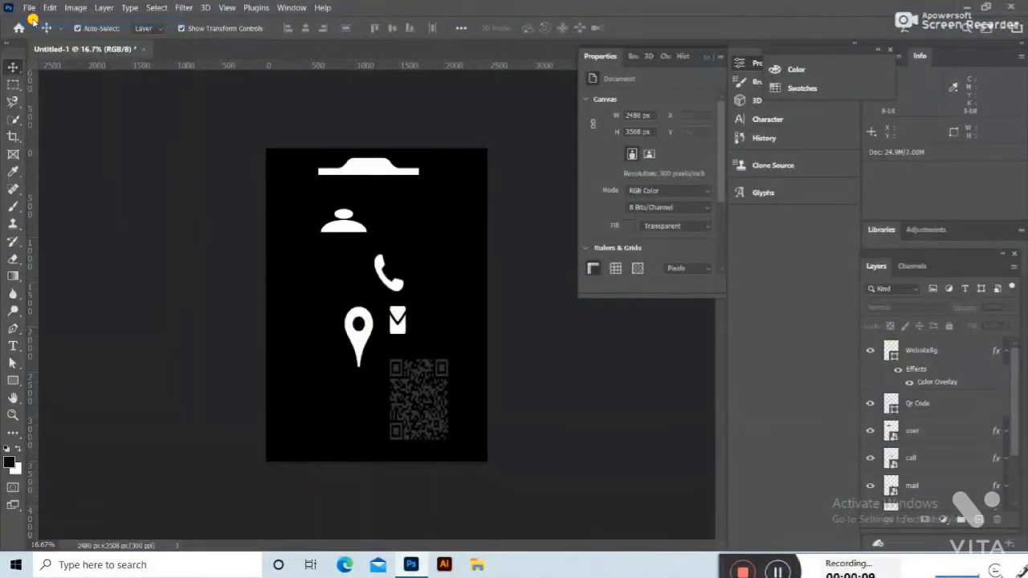
{"action": "key", "text": "ctrl+n"}
{"action": "left_click", "coordinate": [157, 7]}
Create Untitled-2 at 3.8 × 2.3 inches, 300 ppi, landscape, with Artboards enabled
{"action": "left_click", "coordinate": [446, 161]}
{"action": "left_click", "coordinate": [438, 161]}
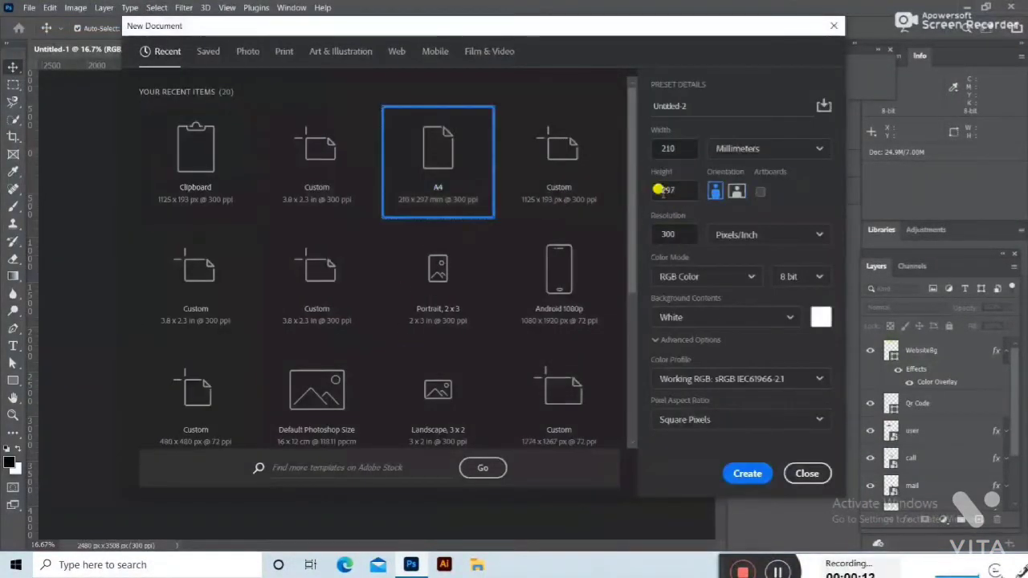
{"action": "left_click", "coordinate": [815, 149]}
{"action": "left_click", "coordinate": [746, 195]}
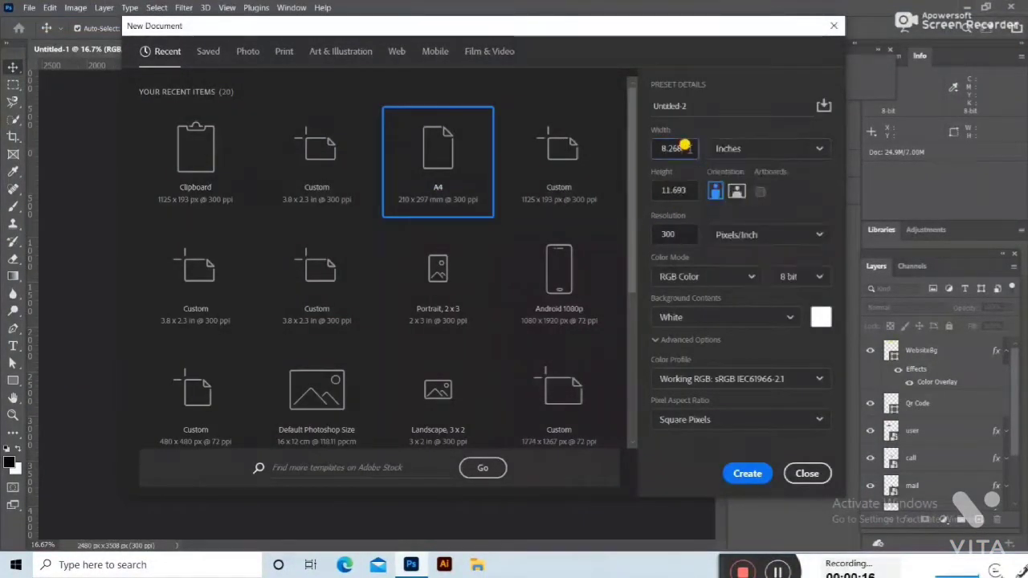
{"action": "type", "text": "3.8"}
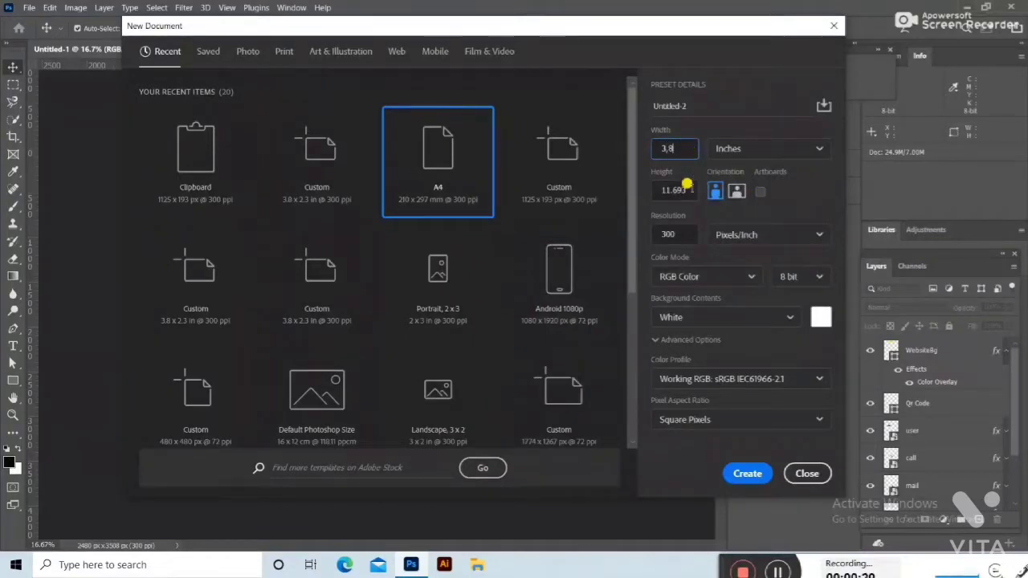
{"action": "left_click", "coordinate": [677, 184]}
{"action": "type", "text": "2.3"}
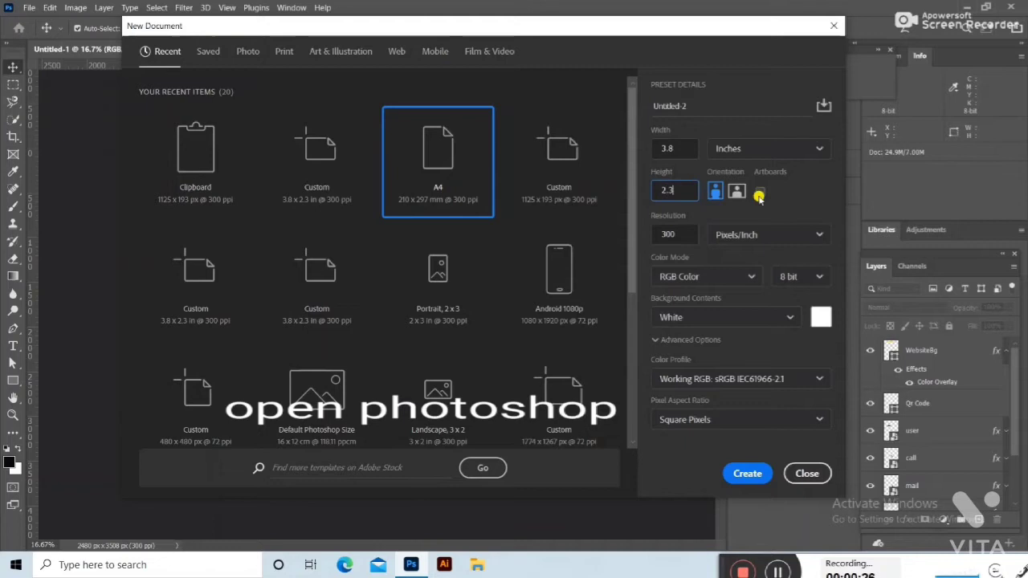
{"action": "left_click", "coordinate": [758, 195]}
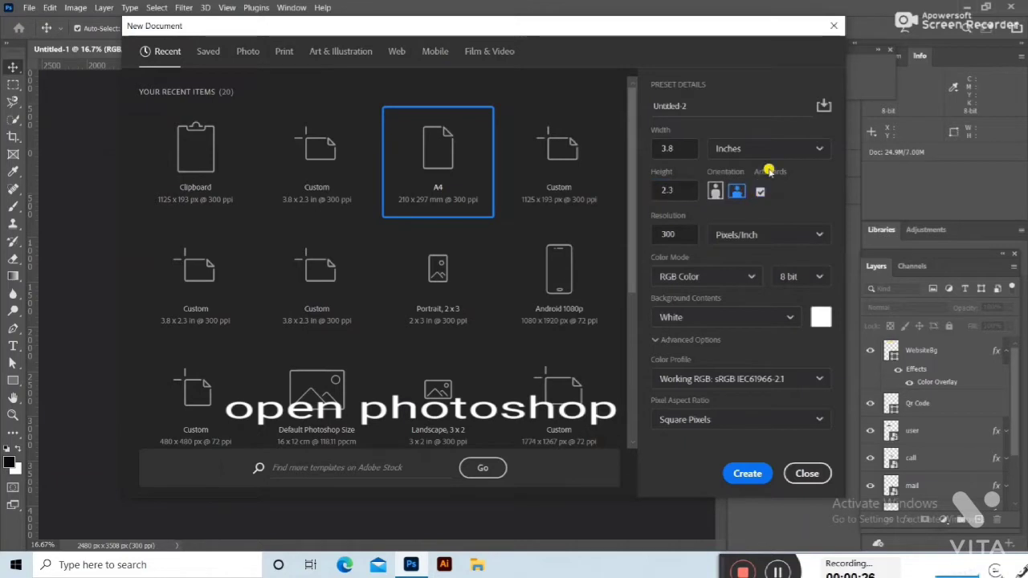
{"action": "left_click", "coordinate": [744, 474]}
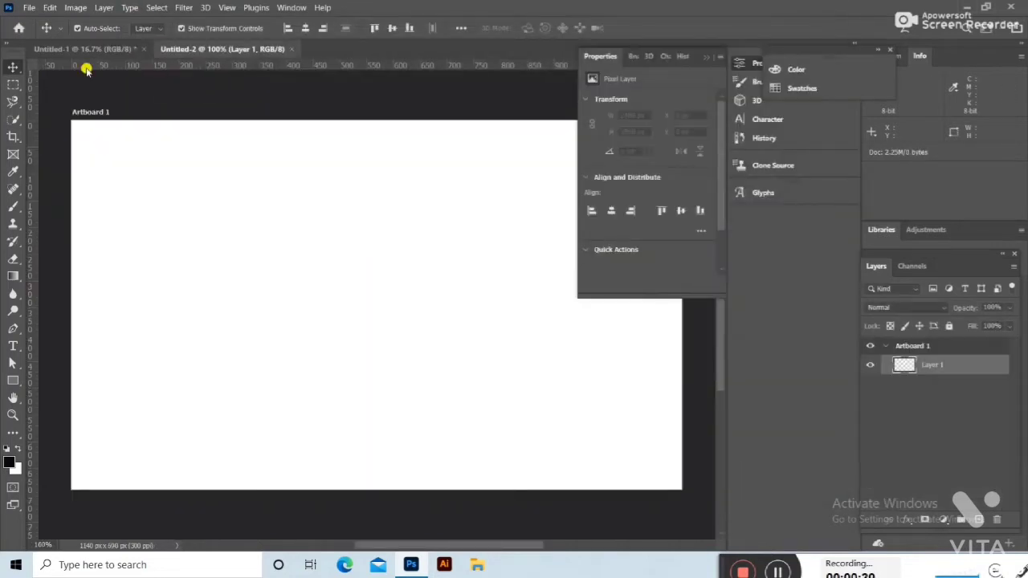
Add a second artboard, Artboard 2, below Artboard 1
{"action": "left_click", "coordinate": [193, 172]}
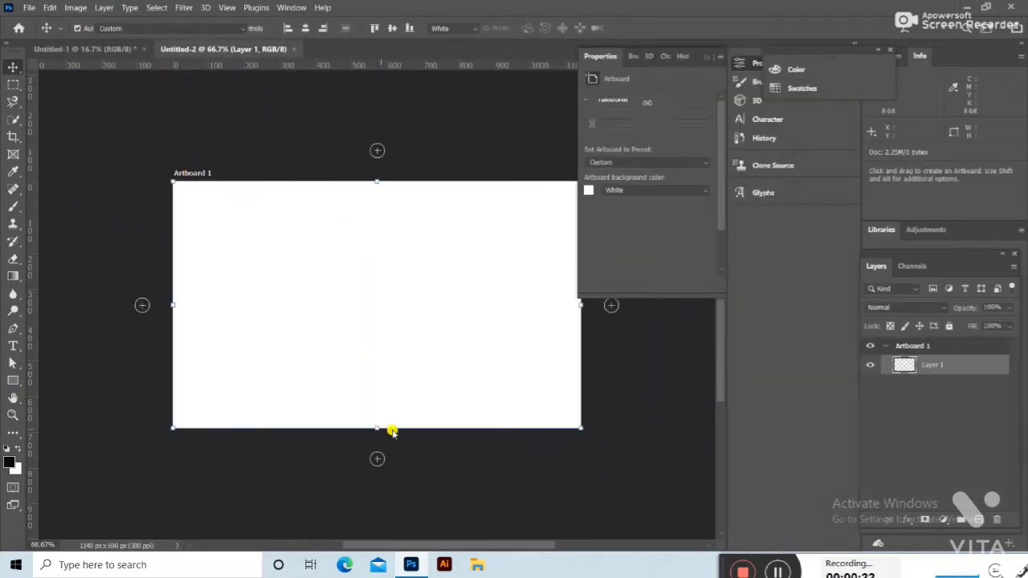
{"action": "left_click", "coordinate": [376, 458]}
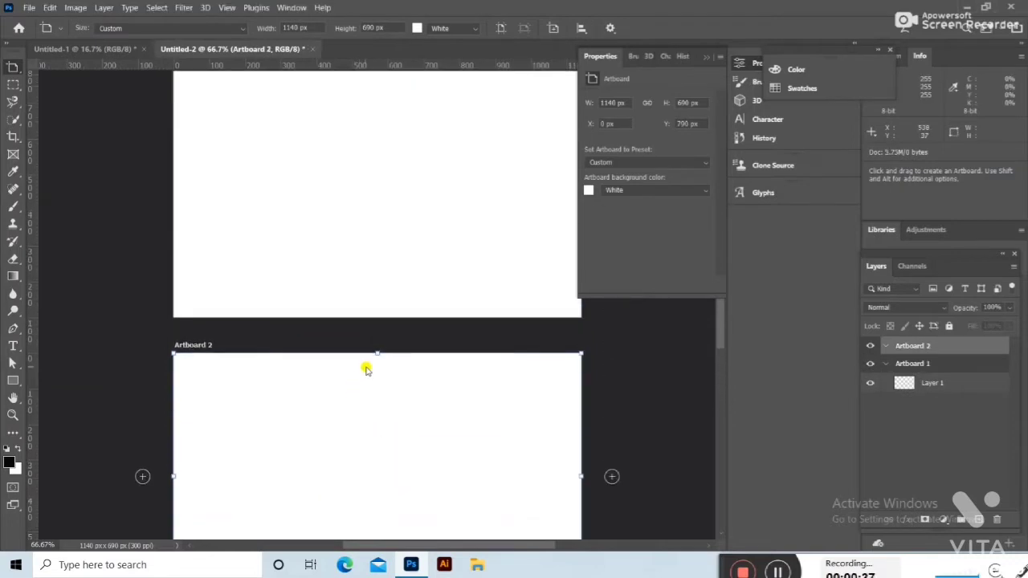
{"action": "scroll", "coordinate": [365, 369], "scroll_direction": "up", "scroll_amount": 1}
Set Artboard 1's background colour to black
{"action": "left_click", "coordinate": [399, 277]}
{"action": "left_click", "coordinate": [589, 190]}
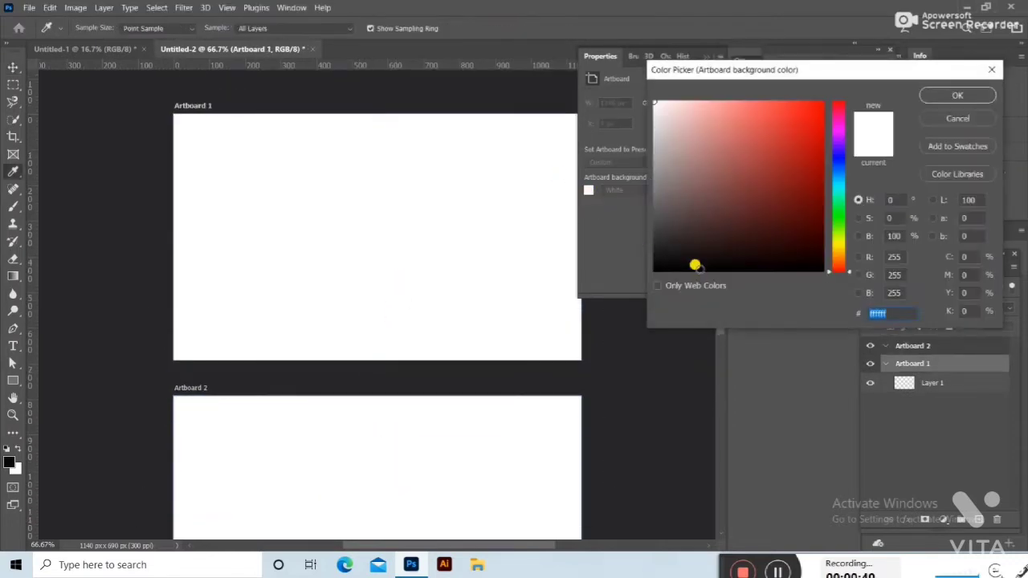
{"action": "left_click", "coordinate": [695, 265]}
{"action": "left_click", "coordinate": [957, 95]}
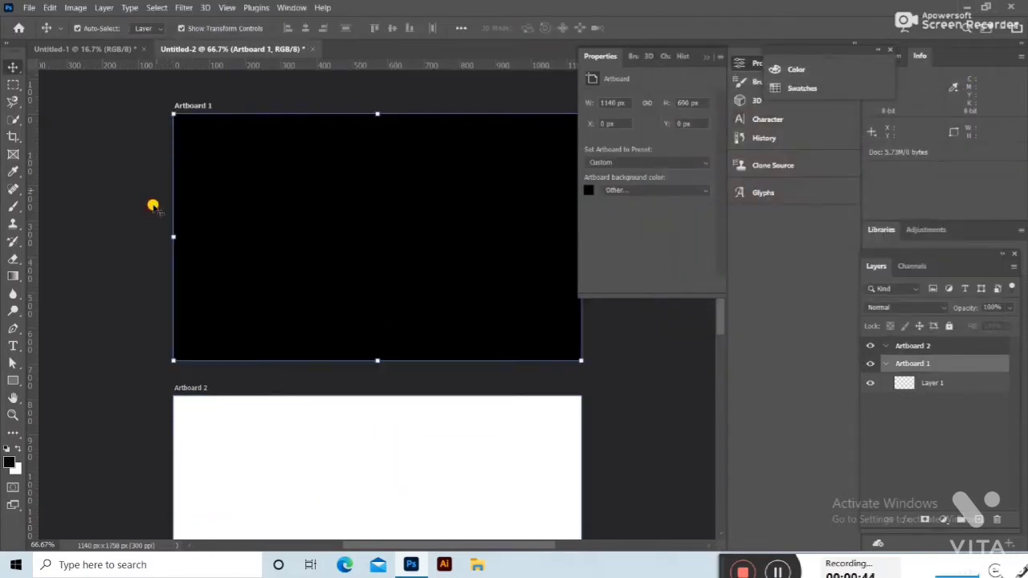
Type white 'LOGO' on Artboard 1 and set it to 30 pt
{"action": "left_click", "coordinate": [42, 340]}
{"action": "key", "text": "t"}
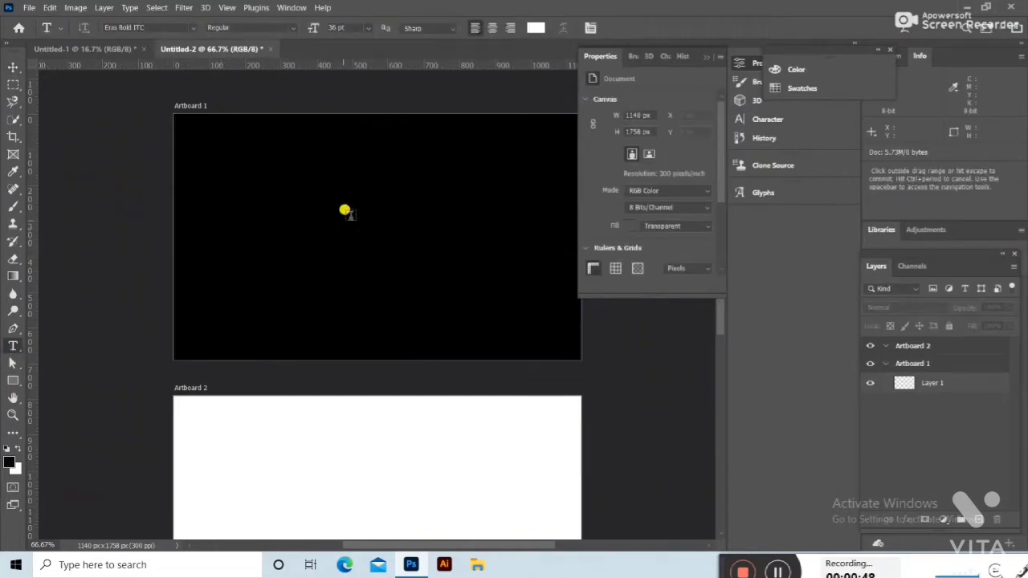
{"action": "left_click", "coordinate": [346, 210]}
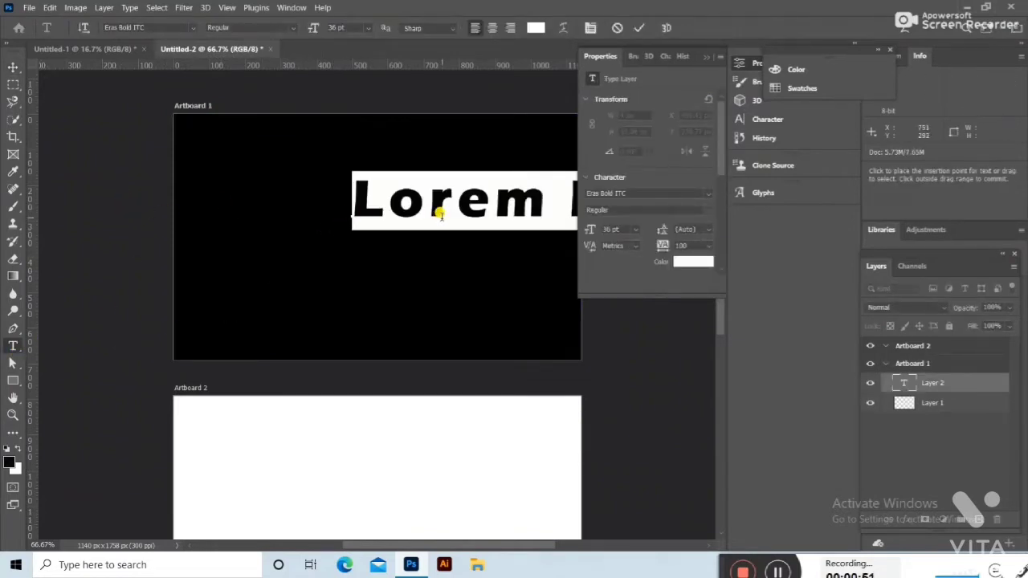
{"action": "key", "text": "BackSpace"}
{"action": "type", "text": "LO"}
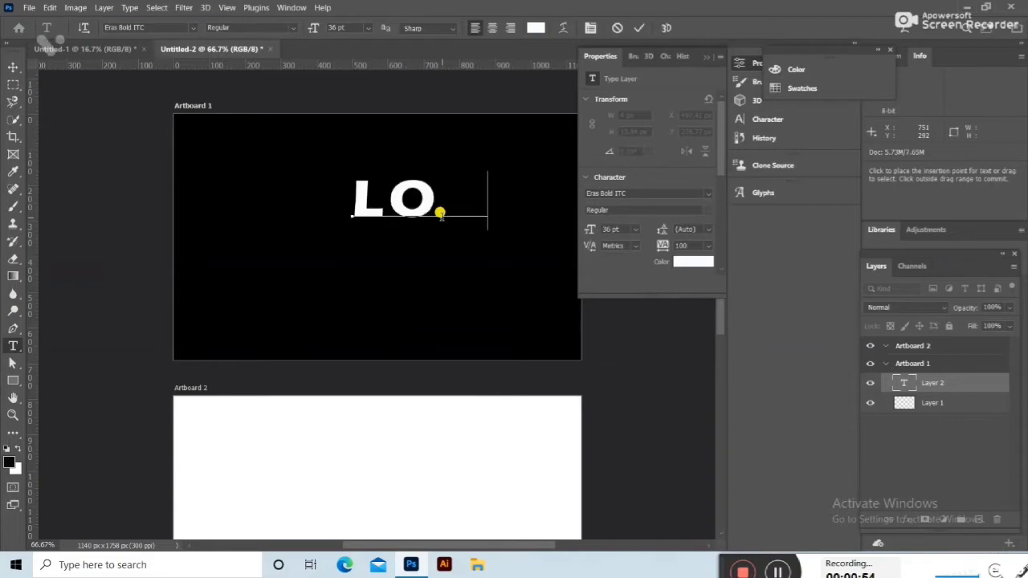
{"action": "type", "text": "GO"}
{"action": "left_click", "coordinate": [635, 229]}
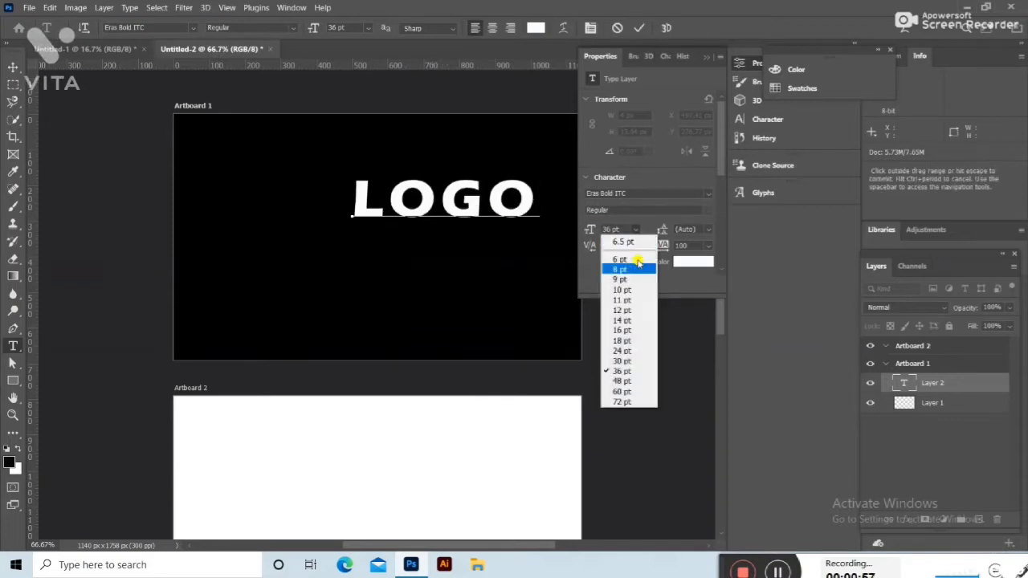
{"action": "left_click", "coordinate": [629, 362]}
{"action": "left_click", "coordinate": [15, 67]}
Centre LOGO horizontally in the upper half of Artboard 1
{"action": "left_click_drag", "start_coordinate": [471, 201], "coordinate": [412, 222]}
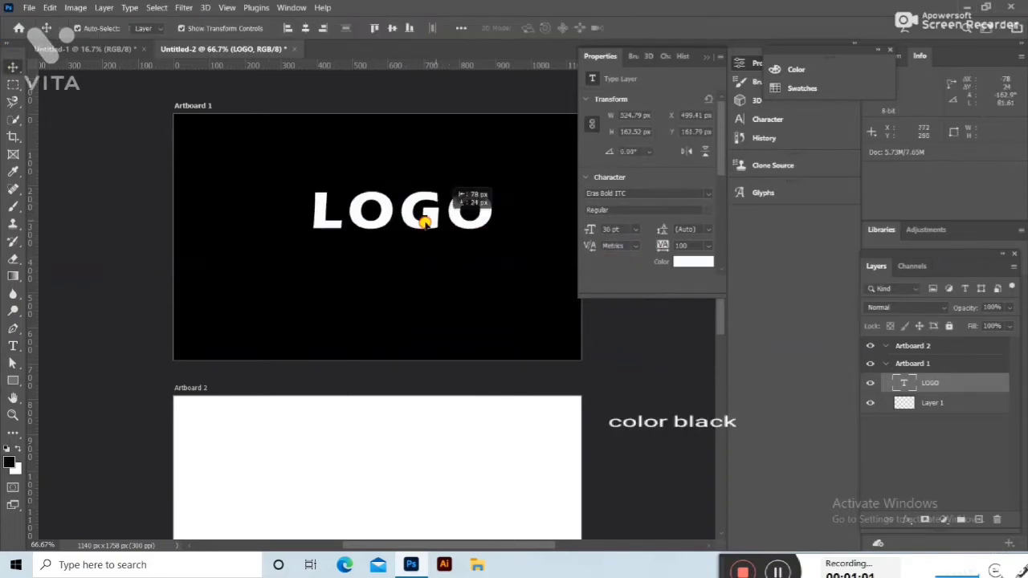
{"action": "left_click", "coordinate": [635, 230]}
{"action": "left_click", "coordinate": [615, 361]}
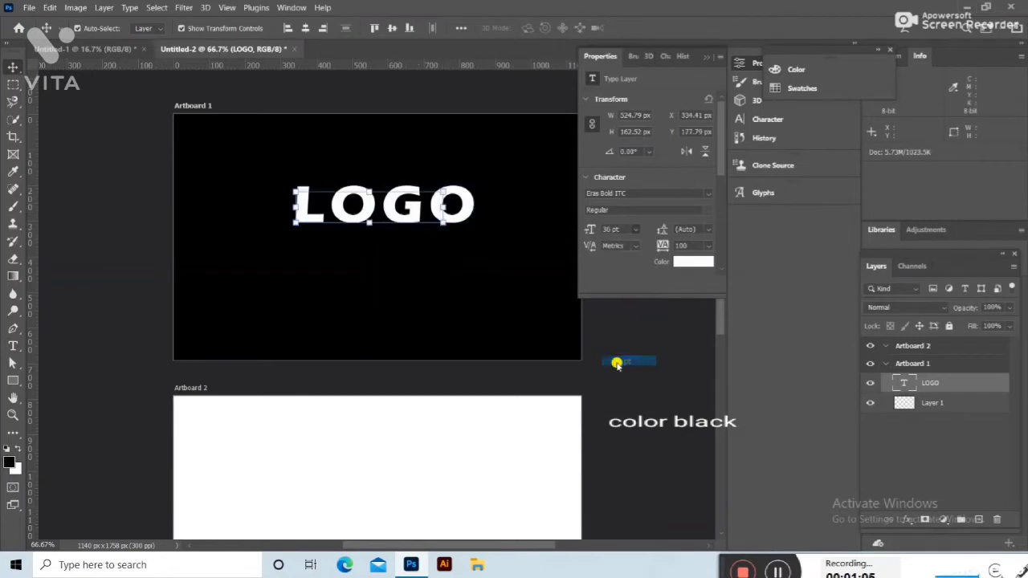
{"action": "left_click_drag", "start_coordinate": [362, 207], "coordinate": [399, 219]}
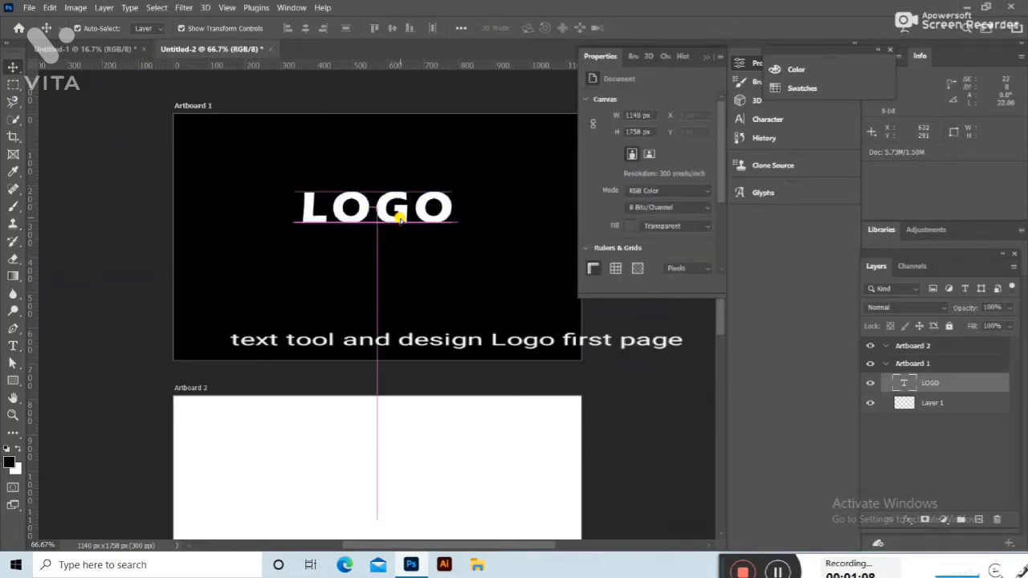
{"action": "key", "text": "ctrl+minus"}
{"action": "scroll", "coordinate": [56, 185], "scroll_direction": "down", "scroll_amount": 2}
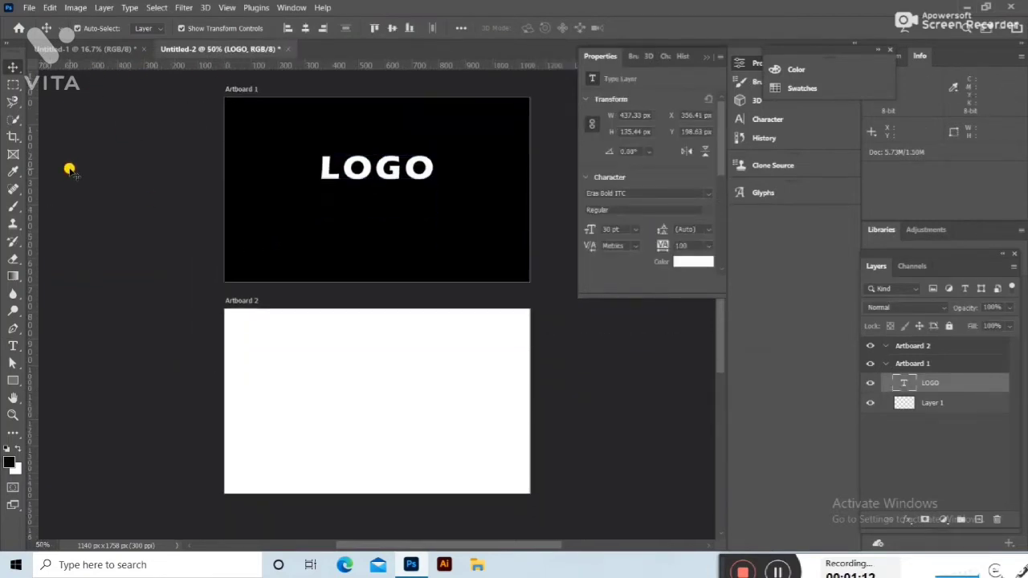
Copy WebsiteBg from Untitled-1 and scale it across Artboard 1's bottom edge beneath LOGO
{"action": "left_click", "coordinate": [126, 85]}
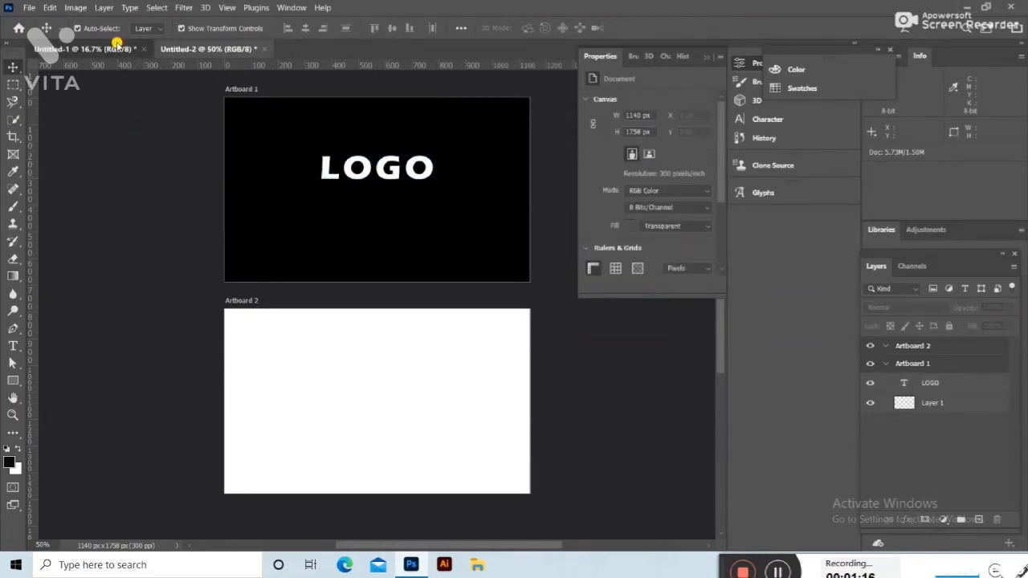
{"action": "left_click", "coordinate": [117, 46]}
{"action": "left_click", "coordinate": [362, 170]}
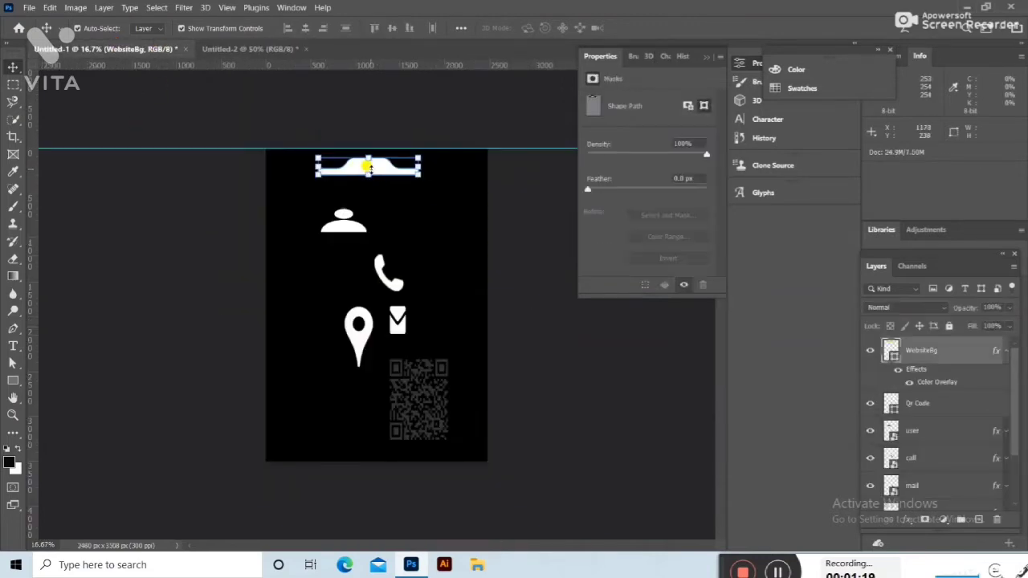
{"action": "left_click_drag", "start_coordinate": [364, 150], "coordinate": [383, 230]}
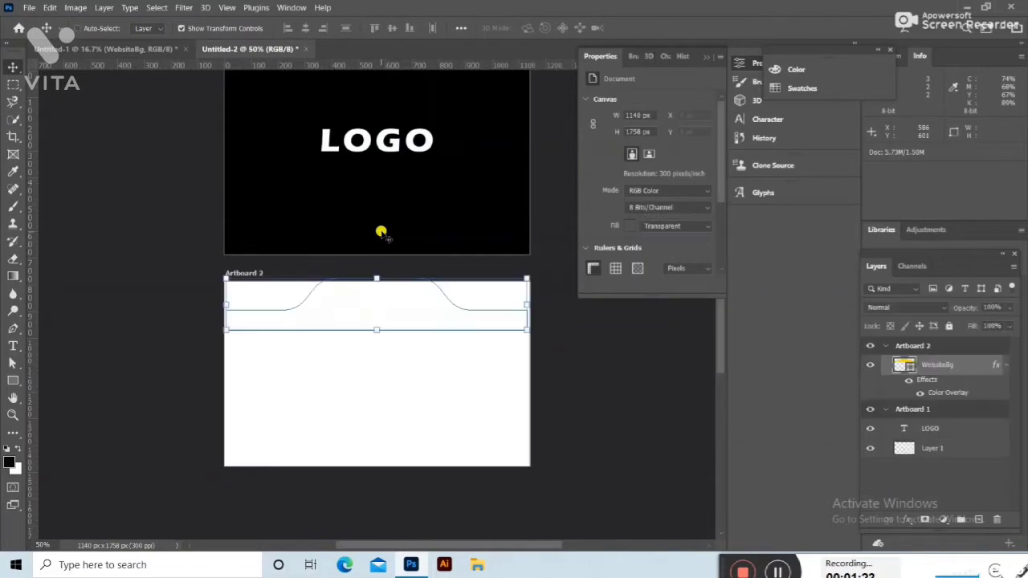
{"action": "left_click_drag", "start_coordinate": [384, 289], "coordinate": [378, 217]}
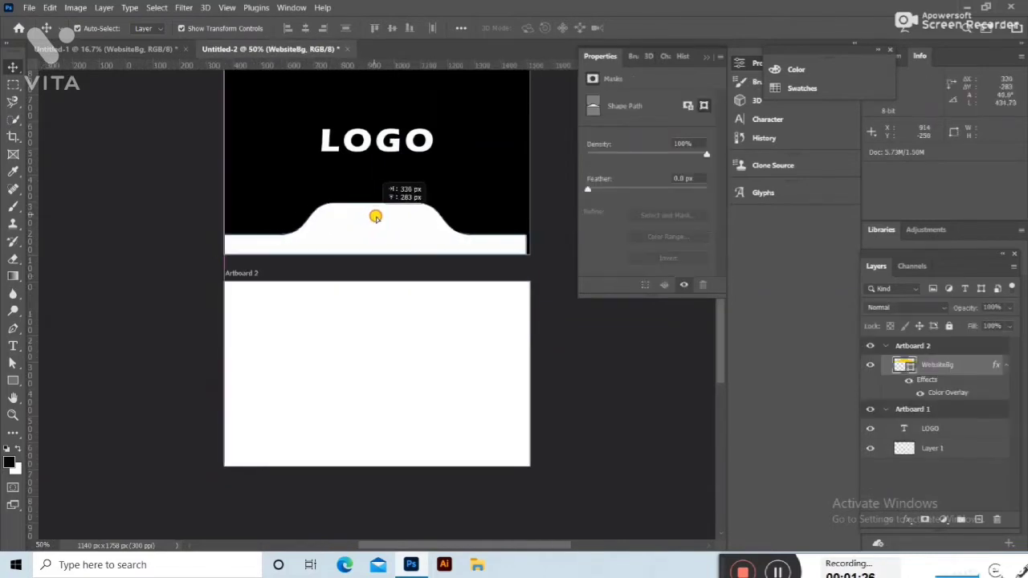
{"action": "left_click_drag", "start_coordinate": [378, 217], "coordinate": [375, 196]}
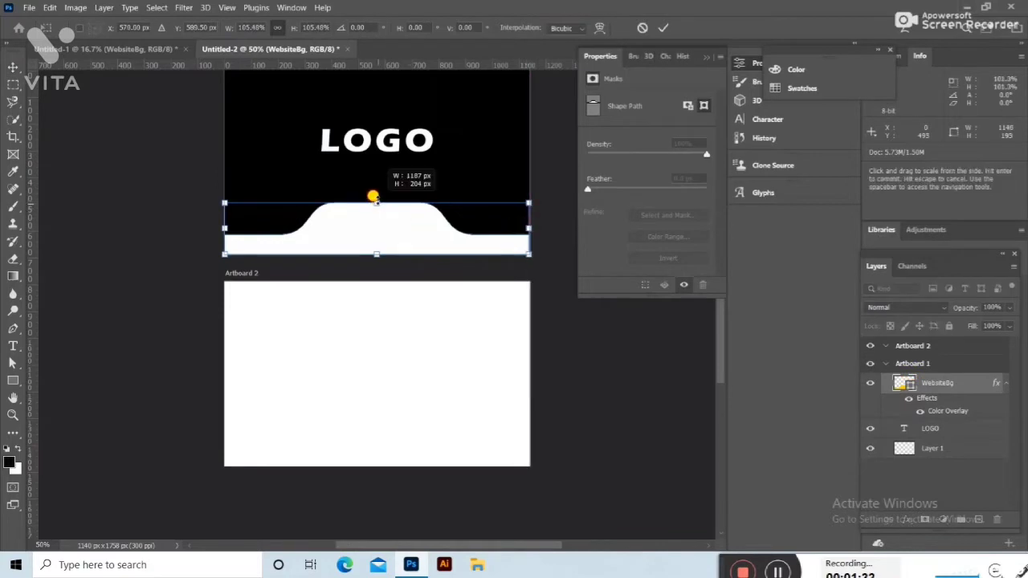
{"action": "key", "text": "Return"}
{"action": "key", "text": "ctrl+minus"}
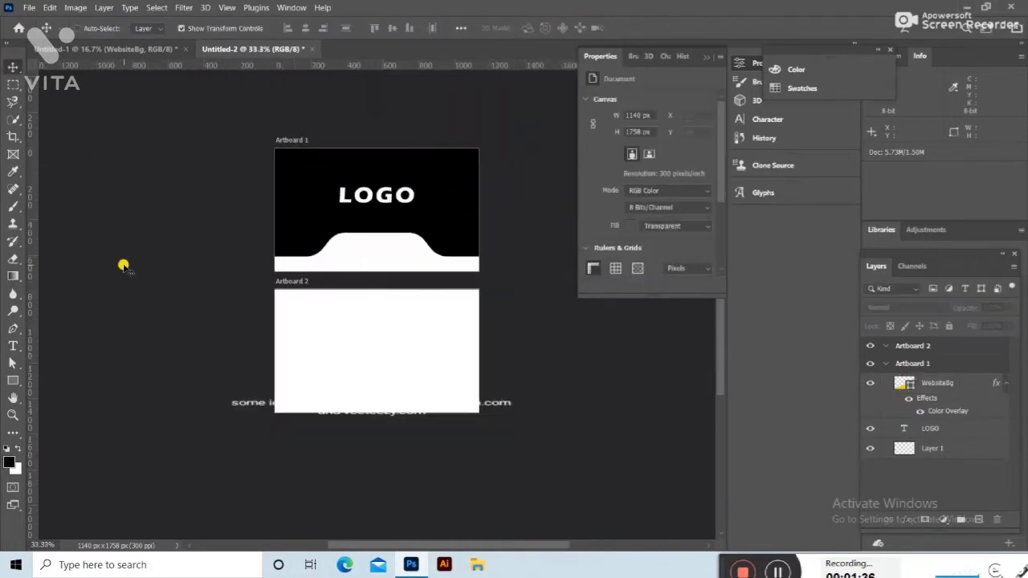
Add black 24 pt 'websitename' text onto Artboard 1's white band
{"action": "left_click", "coordinate": [11, 347]}
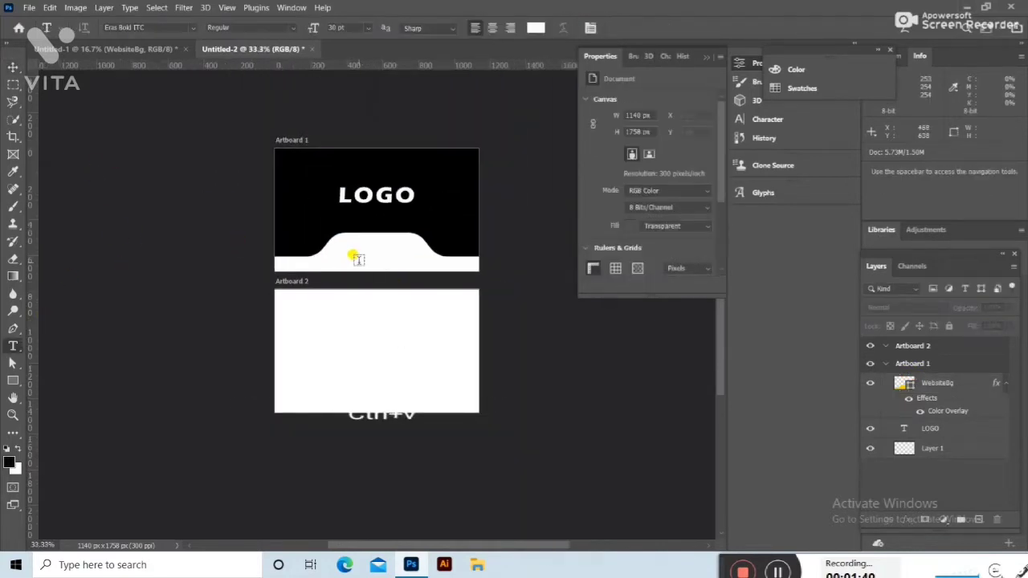
{"action": "left_click", "coordinate": [357, 257]}
{"action": "key", "text": "BackSpace"}
{"action": "type", "text": "website"}
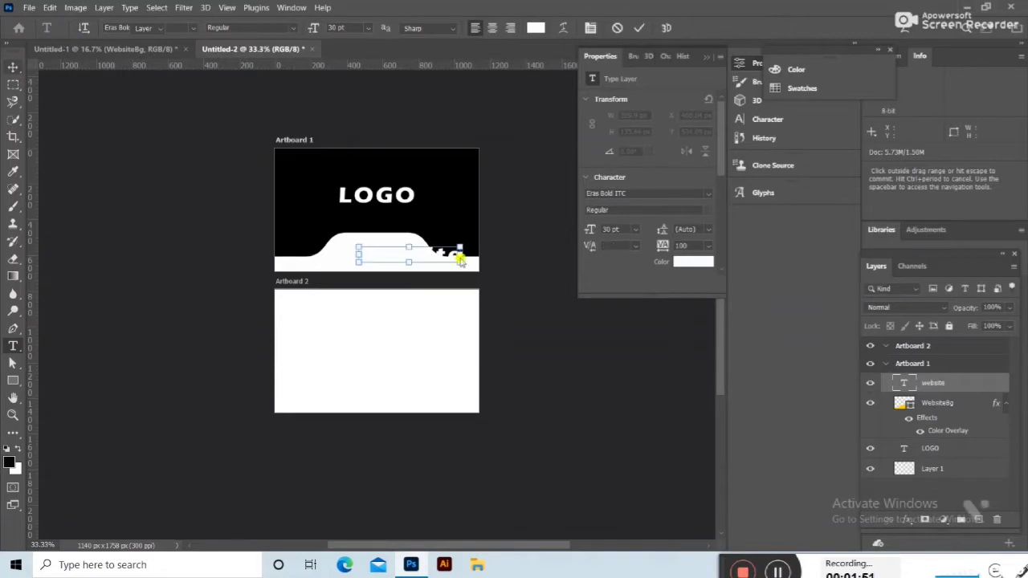
{"action": "left_click", "coordinate": [679, 261]}
{"action": "left_click", "coordinate": [663, 269]}
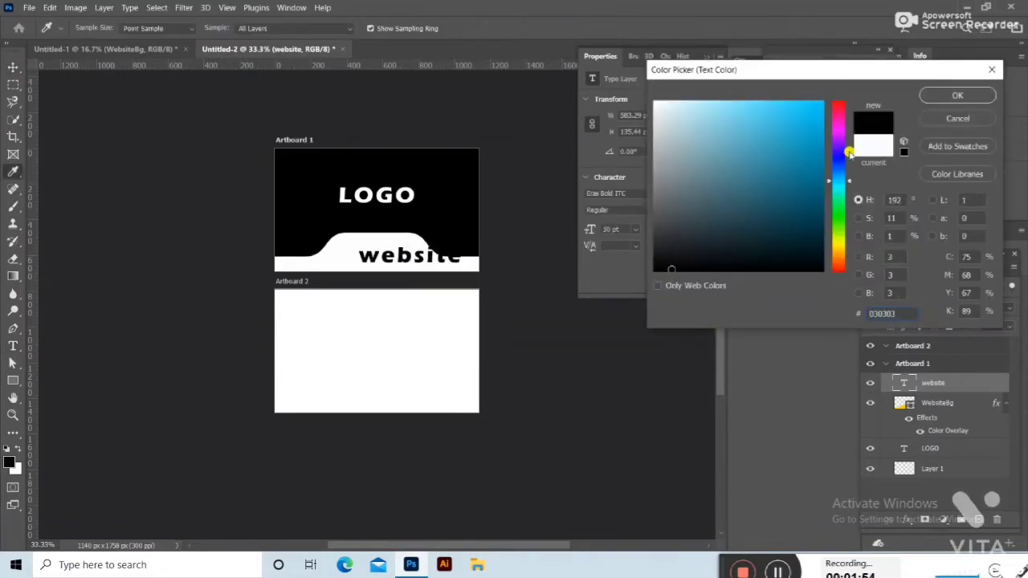
{"action": "key", "text": "Return"}
{"action": "left_click", "coordinate": [631, 230]}
{"action": "left_click", "coordinate": [626, 346]}
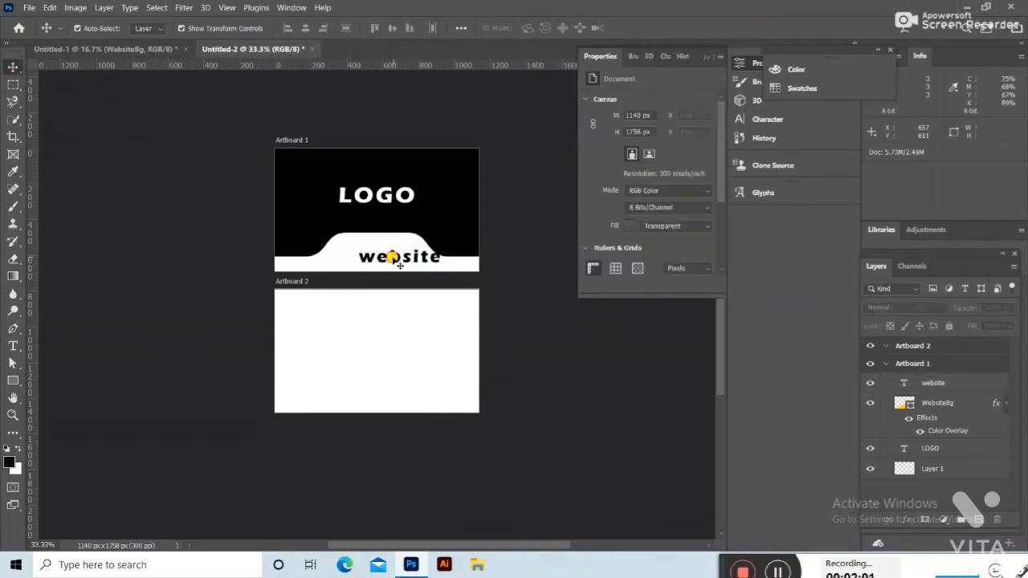
{"action": "left_click_drag", "start_coordinate": [394, 254], "coordinate": [377, 259]}
Shrink 'websitename' to 16 pt and centre it on the white band
{"action": "left_click", "coordinate": [13, 345]}
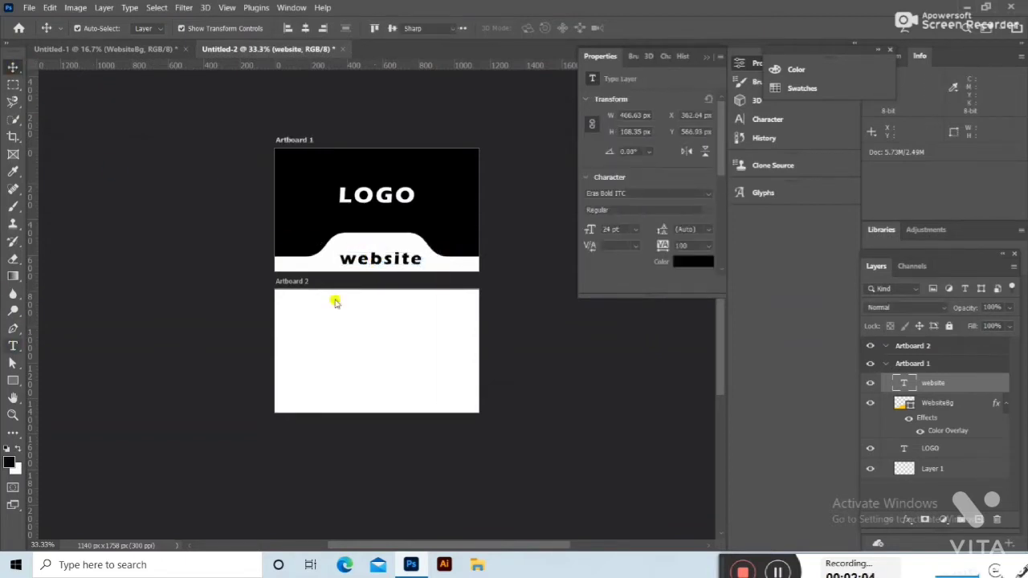
{"action": "left_click", "coordinate": [418, 259]}
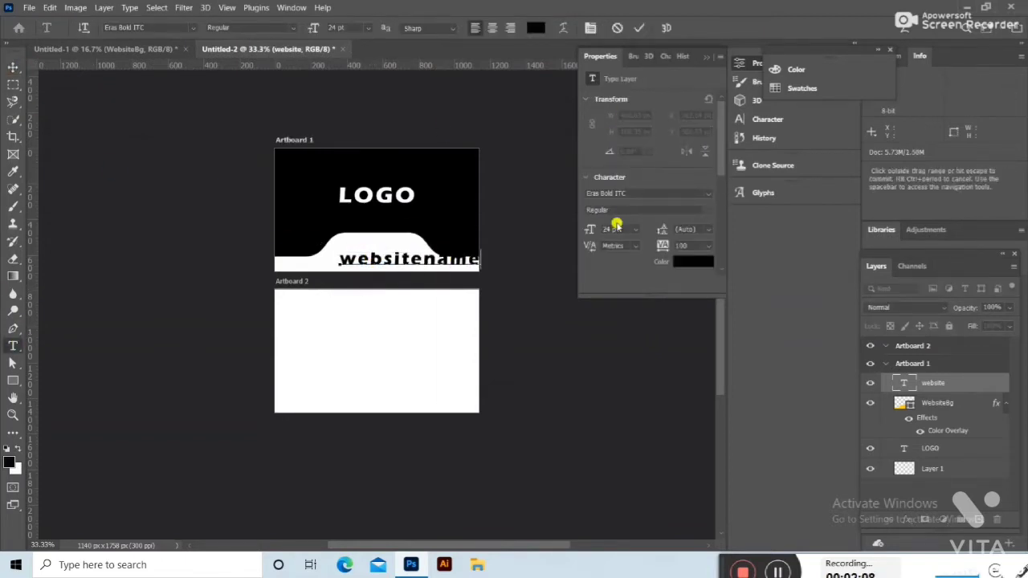
{"action": "left_click", "coordinate": [13, 67]}
{"action": "left_click", "coordinate": [635, 229]}
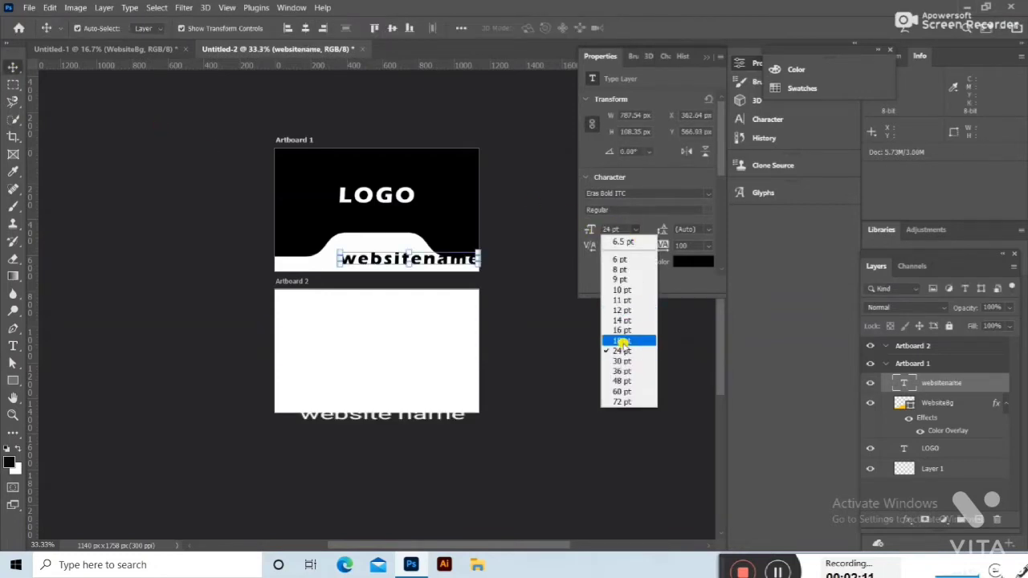
{"action": "left_click", "coordinate": [624, 337]}
{"action": "left_click_drag", "start_coordinate": [362, 259], "coordinate": [377, 264]}
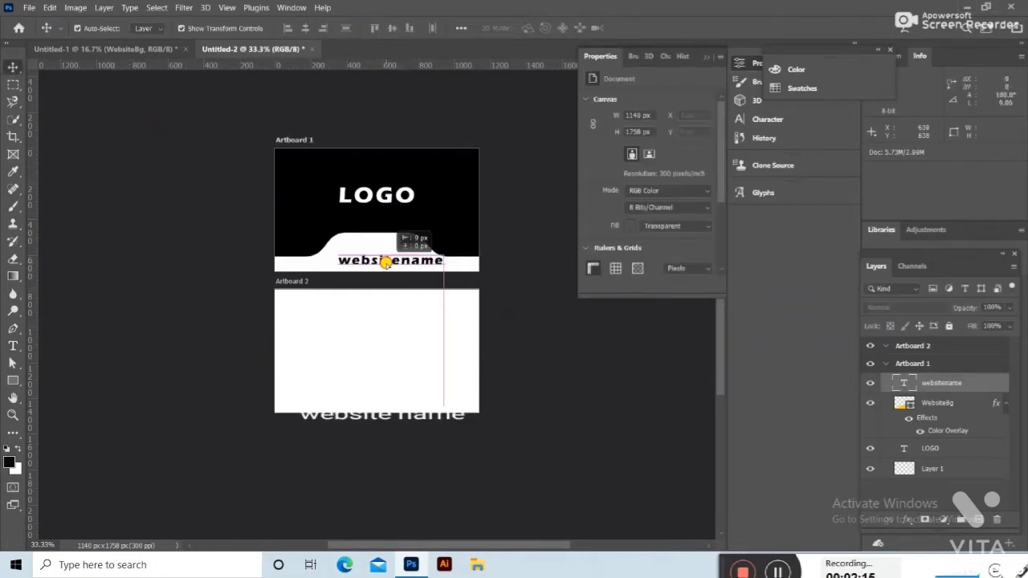
Set Artboard 2's background colour to black
{"action": "left_click", "coordinate": [191, 192]}
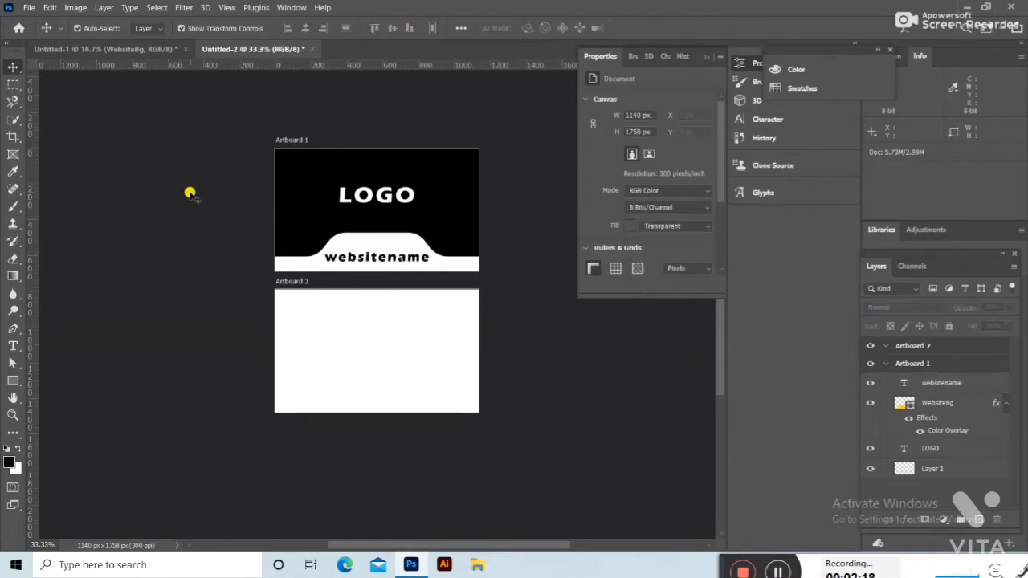
{"action": "scroll", "coordinate": [193, 193], "scroll_direction": "down", "scroll_amount": 1}
{"action": "left_click", "coordinate": [332, 335]}
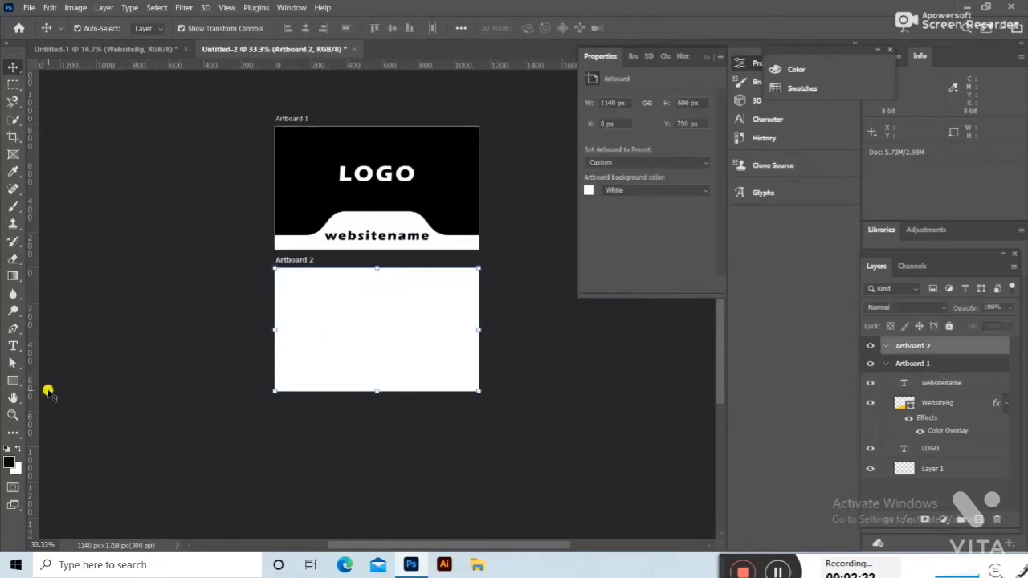
{"action": "left_click", "coordinate": [589, 190]}
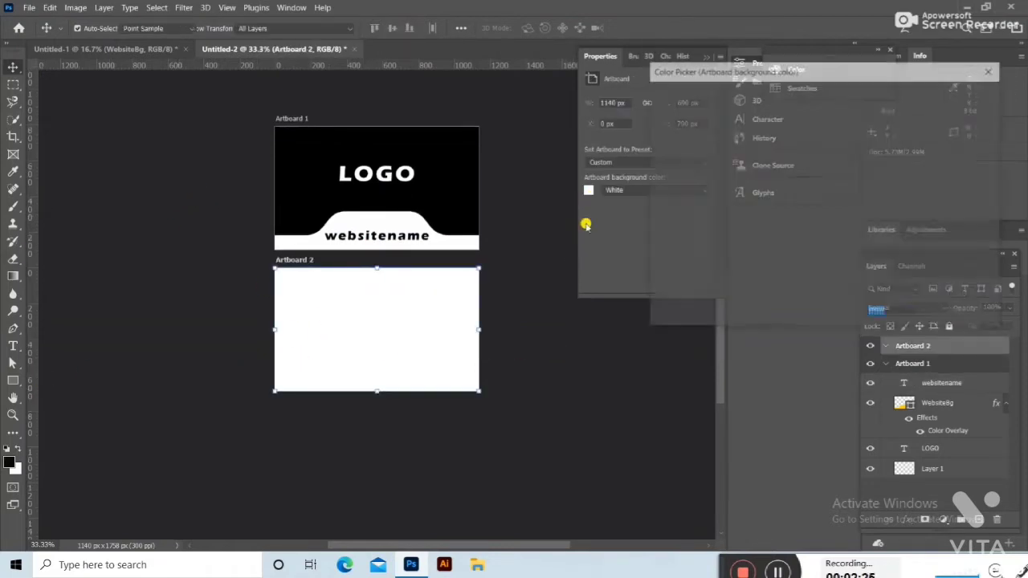
{"action": "left_click", "coordinate": [709, 269]}
{"action": "left_click", "coordinate": [951, 97]}
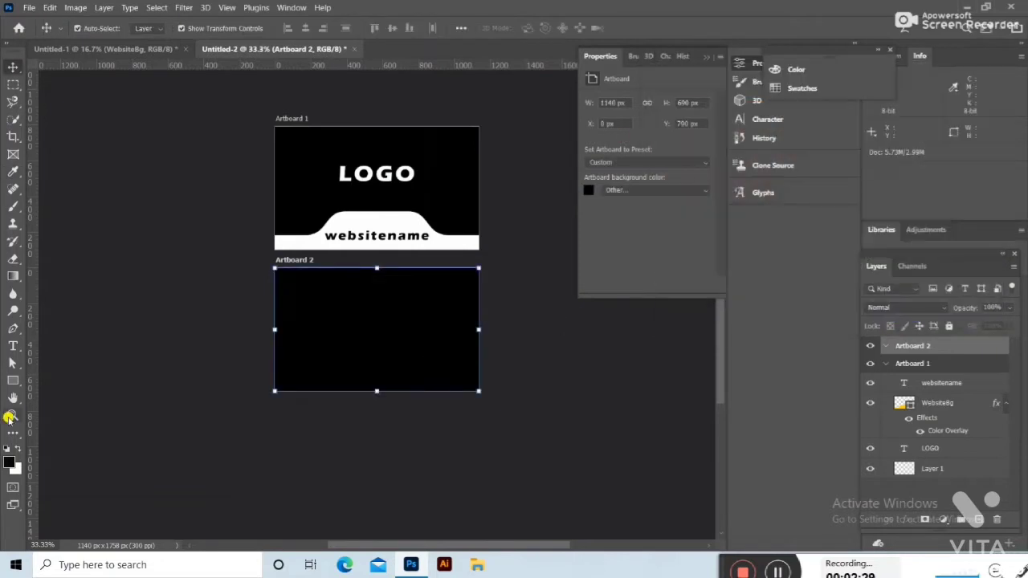
{"action": "left_click", "coordinate": [13, 380]}
Draw a large ellipse, move it over Artboard 2's left edge, and fill it white
{"action": "right_click", "coordinate": [17, 385]}
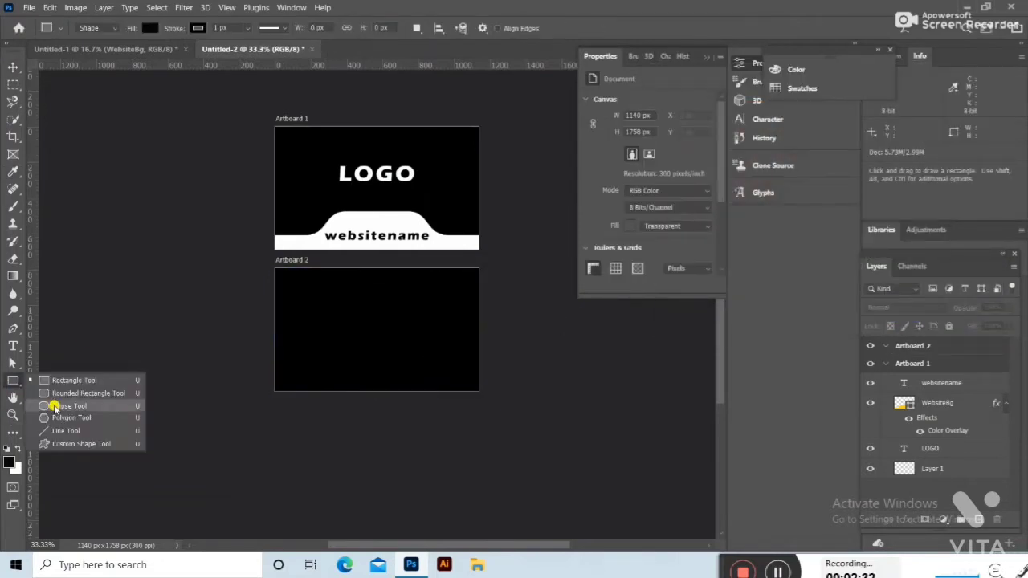
{"action": "left_click", "coordinate": [67, 407]}
{"action": "left_click_drag", "start_coordinate": [307, 313], "coordinate": [521, 526]}
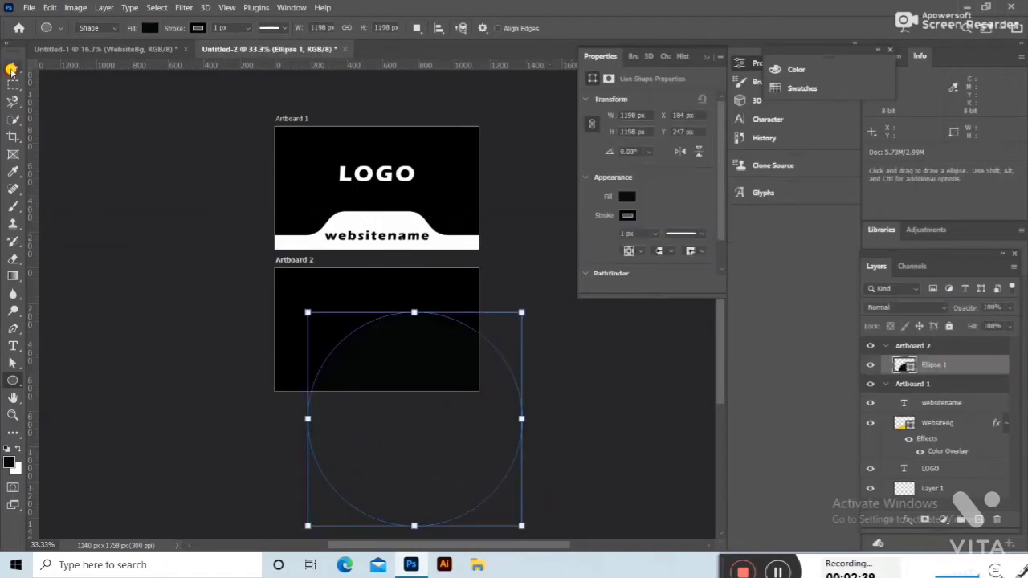
{"action": "left_click", "coordinate": [13, 67]}
{"action": "left_click_drag", "start_coordinate": [363, 309], "coordinate": [232, 227]}
{"action": "left_click", "coordinate": [627, 195]}
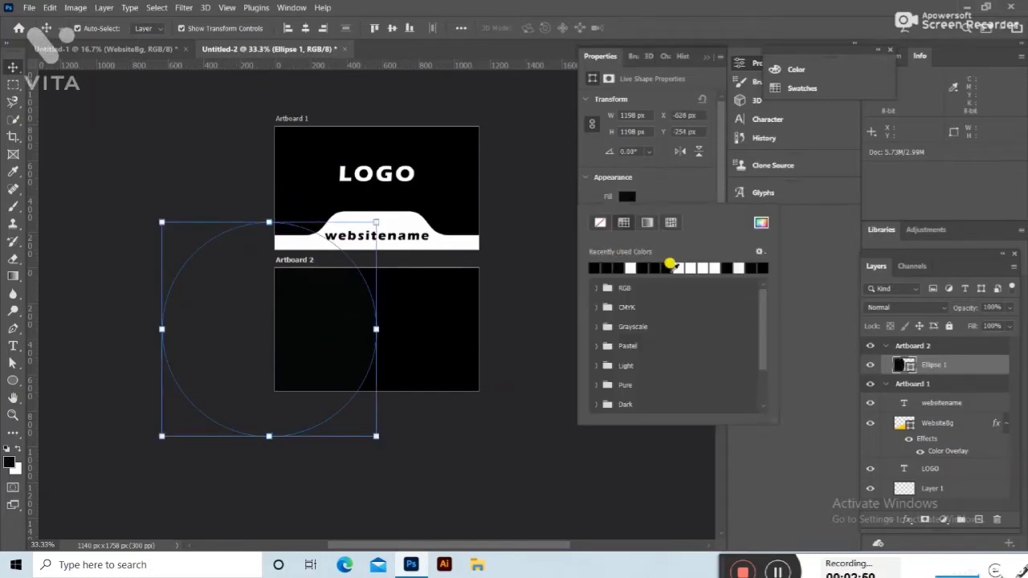
{"action": "left_click", "coordinate": [679, 267]}
Nudge the white circle slightly left and copy LOGO down onto Artboard 2
{"action": "left_click", "coordinate": [153, 197]}
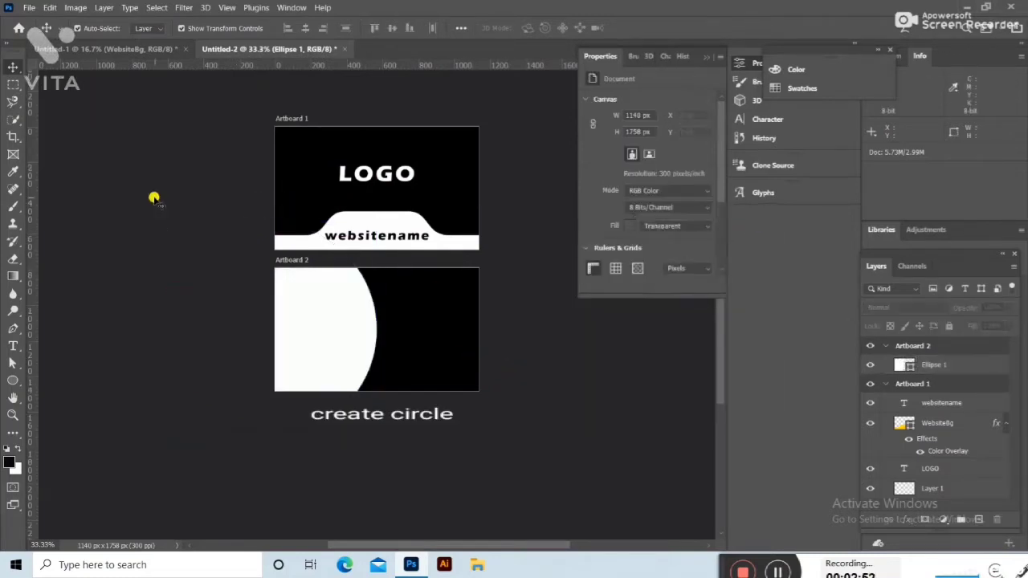
{"action": "left_click", "coordinate": [320, 358]}
{"action": "left_click", "coordinate": [446, 447]}
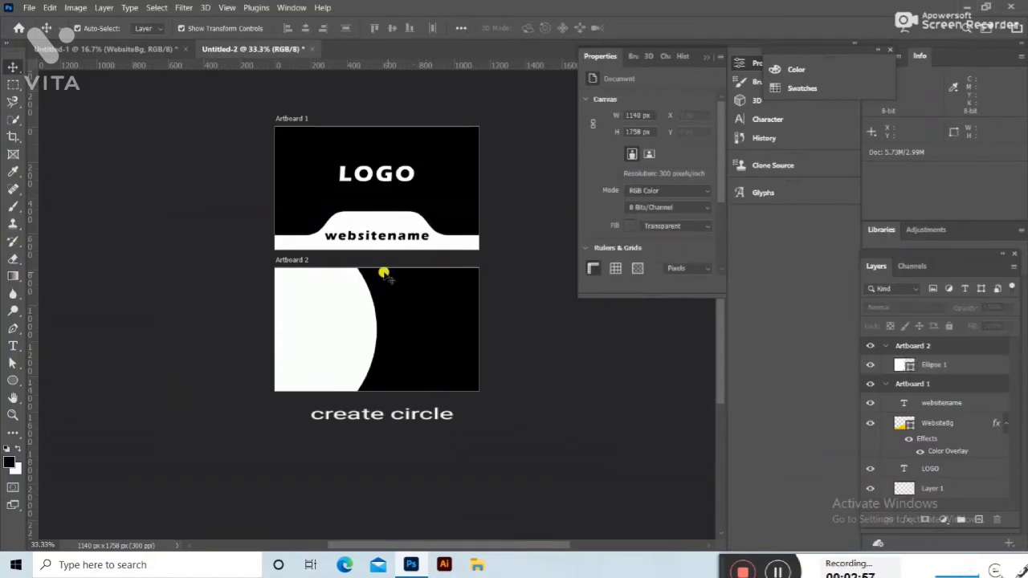
{"action": "left_click_drag", "start_coordinate": [351, 329], "coordinate": [344, 328]}
{"action": "left_click", "coordinate": [469, 457]}
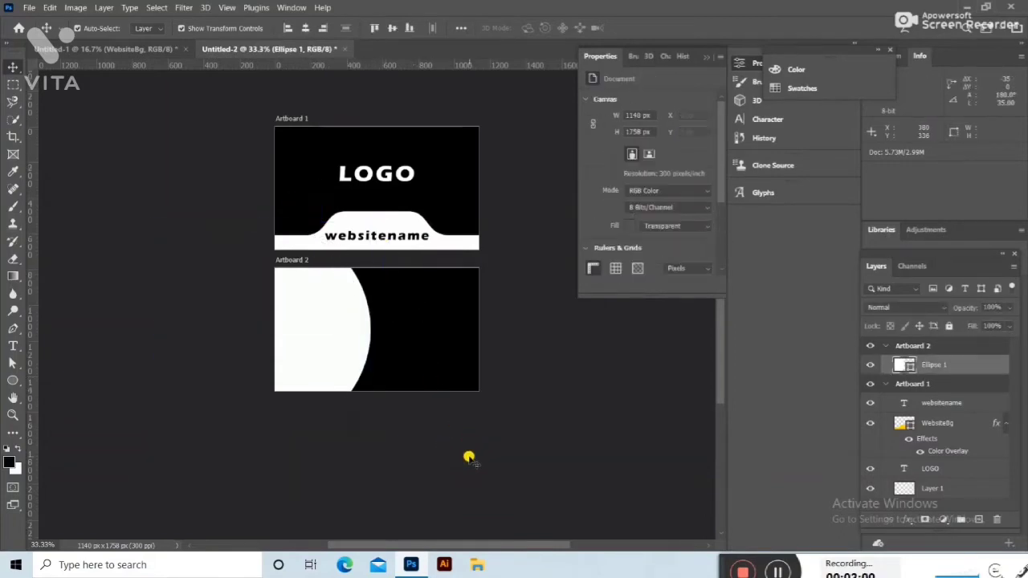
{"action": "left_click_drag", "start_coordinate": [370, 172], "coordinate": [326, 329]}
Make the LOGO copy on Artboard 2 black
{"action": "left_click", "coordinate": [681, 262]}
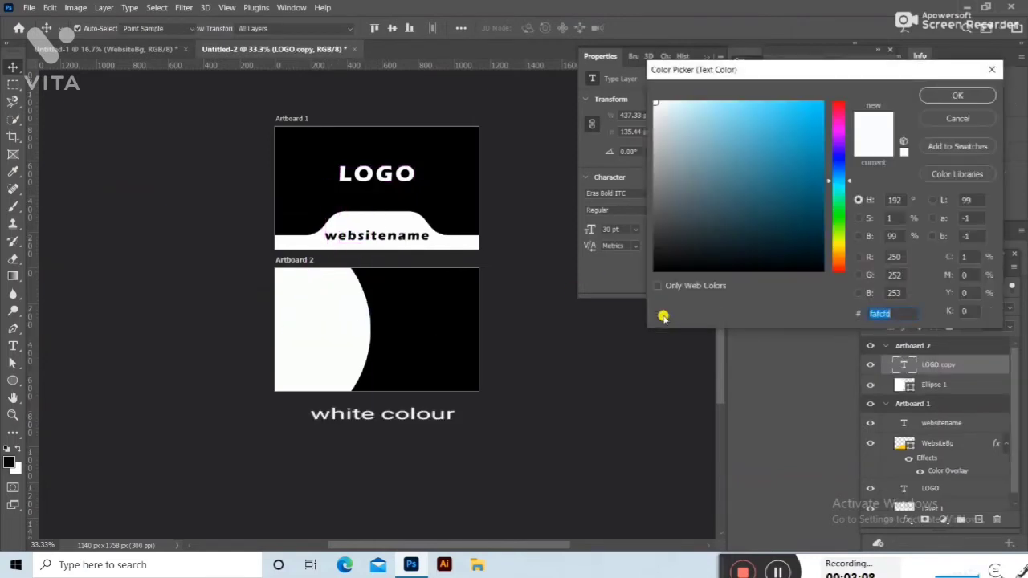
{"action": "left_click", "coordinate": [674, 266]}
{"action": "left_click", "coordinate": [956, 95]}
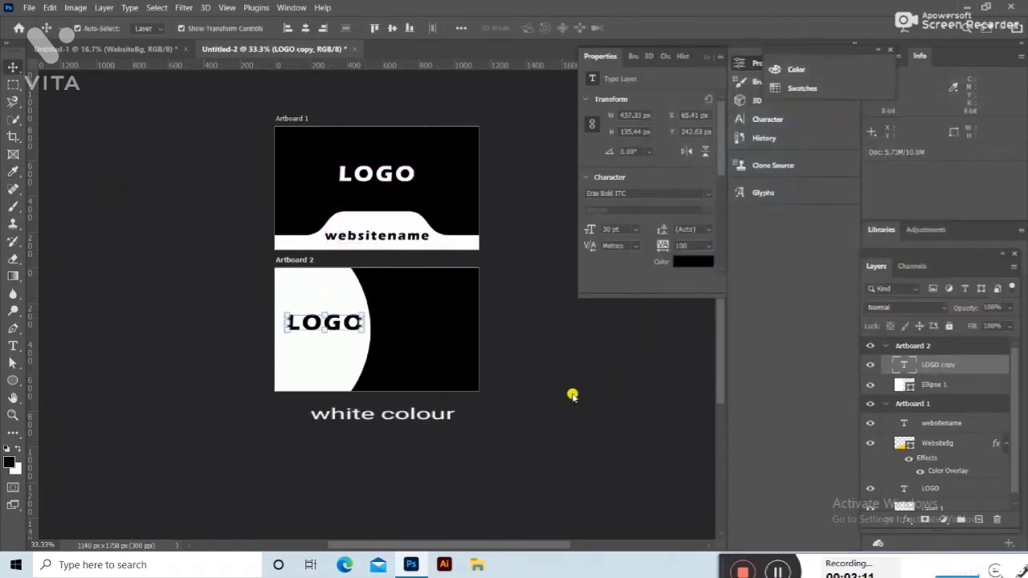
{"action": "left_click", "coordinate": [571, 395]}
Draw a small white-outlined circle and place it on the white curve's edge
{"action": "left_click", "coordinate": [13, 381]}
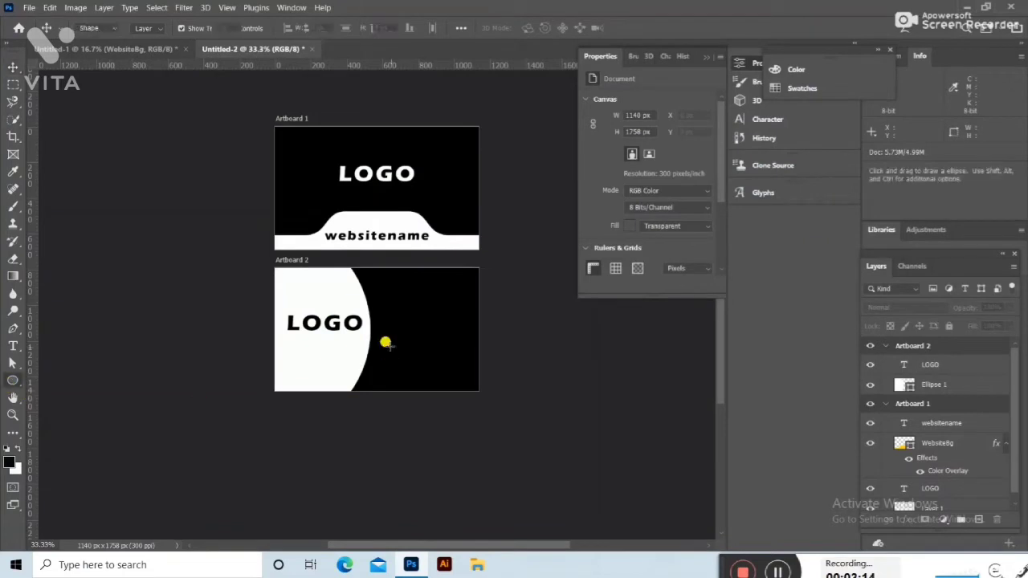
{"action": "left_click_drag", "start_coordinate": [374, 295], "coordinate": [388, 308]}
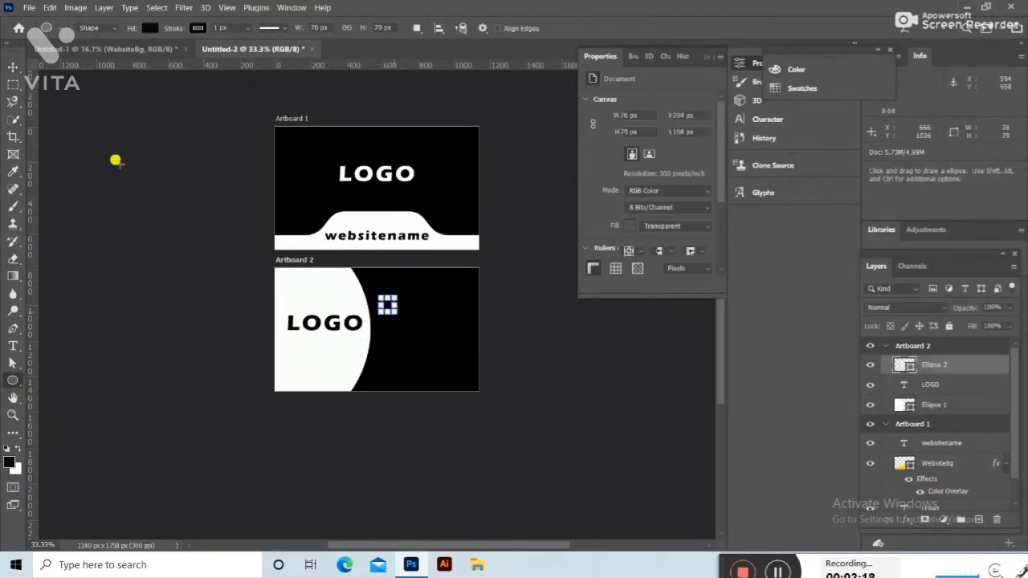
{"action": "scroll", "coordinate": [394, 303], "scroll_direction": "up", "scroll_amount": 1, "text": "alt"}
{"action": "key", "text": "v"}
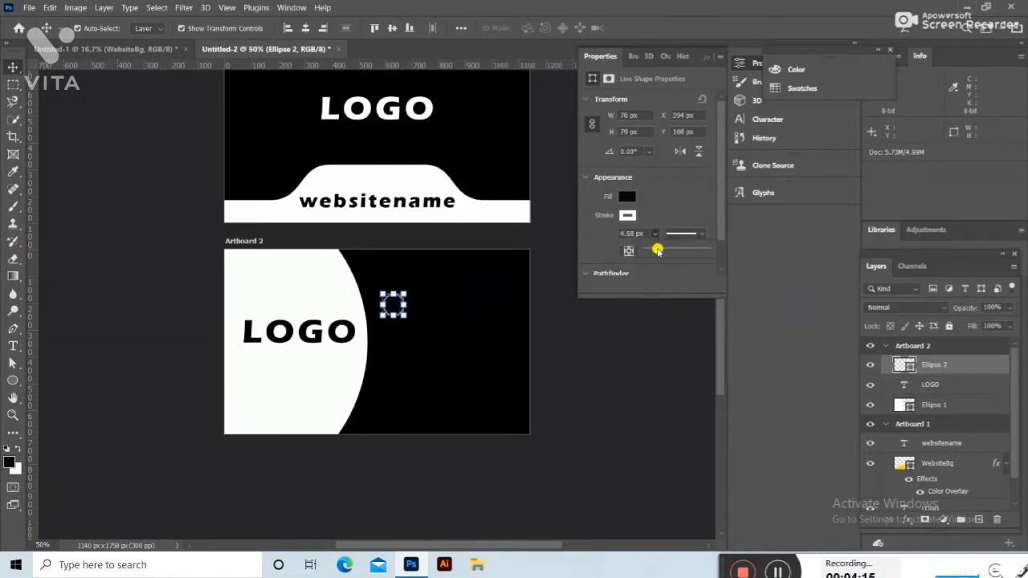
{"action": "left_click", "coordinate": [133, 166]}
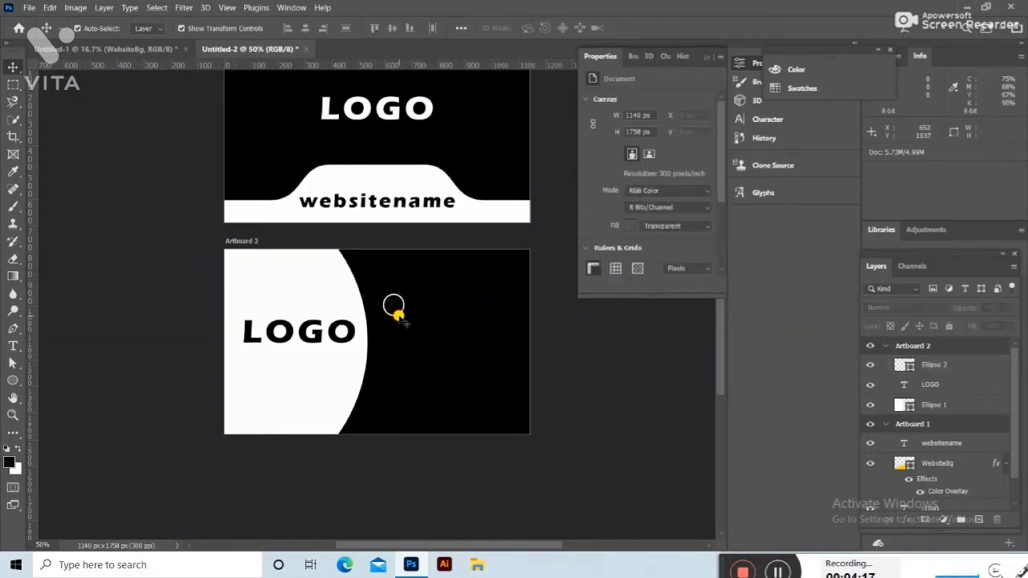
{"action": "left_click", "coordinate": [397, 316]}
{"action": "left_click", "coordinate": [394, 308]}
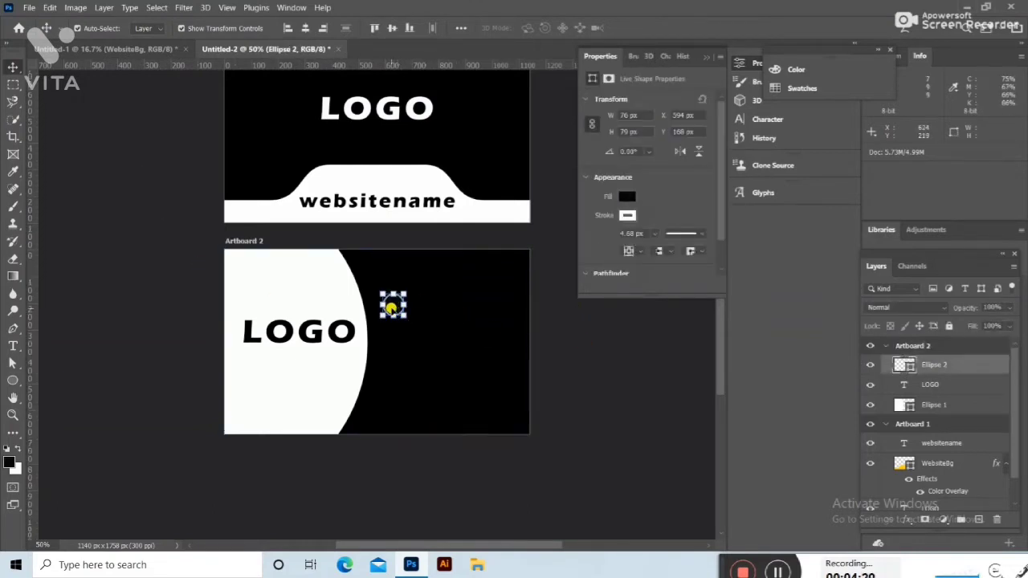
{"action": "mouse_move", "coordinate": [393, 305]}
{"action": "left_mouse_down"}
{"action": "mouse_move", "coordinate": [360, 294]}
{"action": "mouse_move", "coordinate": [365, 320]}
{"action": "left_mouse_up"}
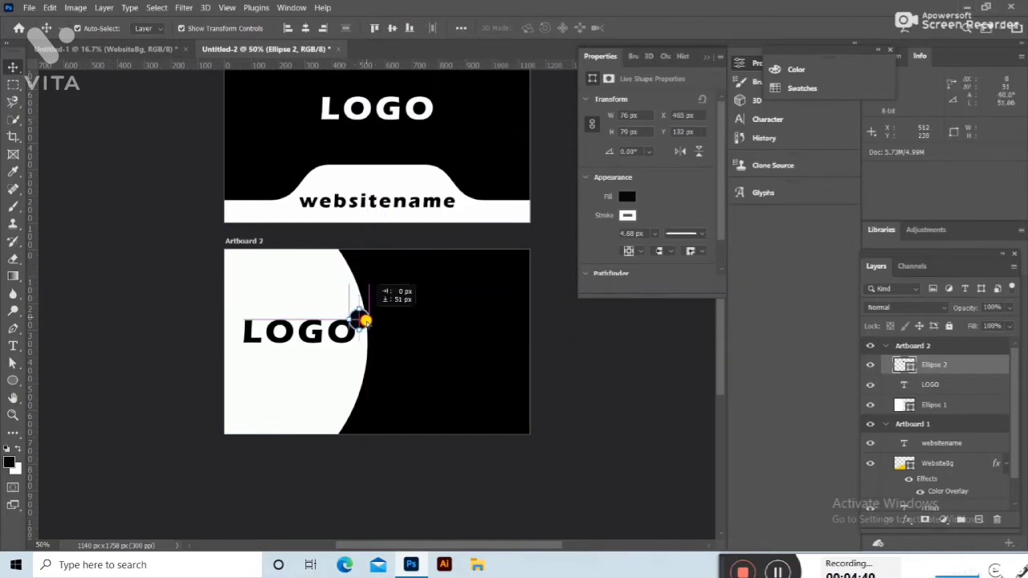
{"action": "key", "text": "ctrl+z"}
{"action": "key", "text": "ctrl+plus"}
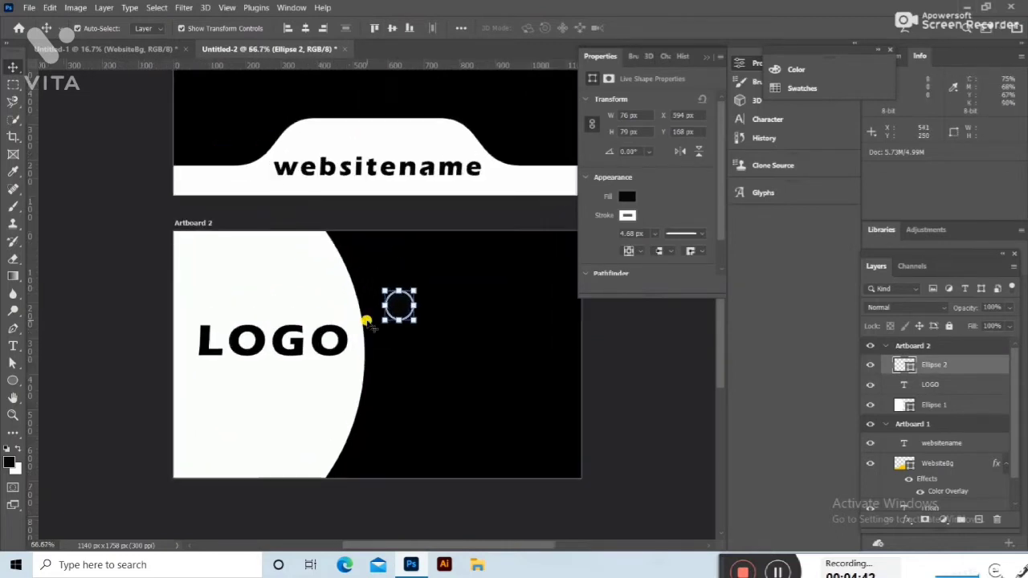
{"action": "mouse_move", "coordinate": [398, 309]}
{"action": "left_mouse_down"}
{"action": "mouse_move", "coordinate": [351, 292]}
{"action": "mouse_move", "coordinate": [364, 337]}
{"action": "mouse_move", "coordinate": [349, 435]}
{"action": "left_mouse_up"}
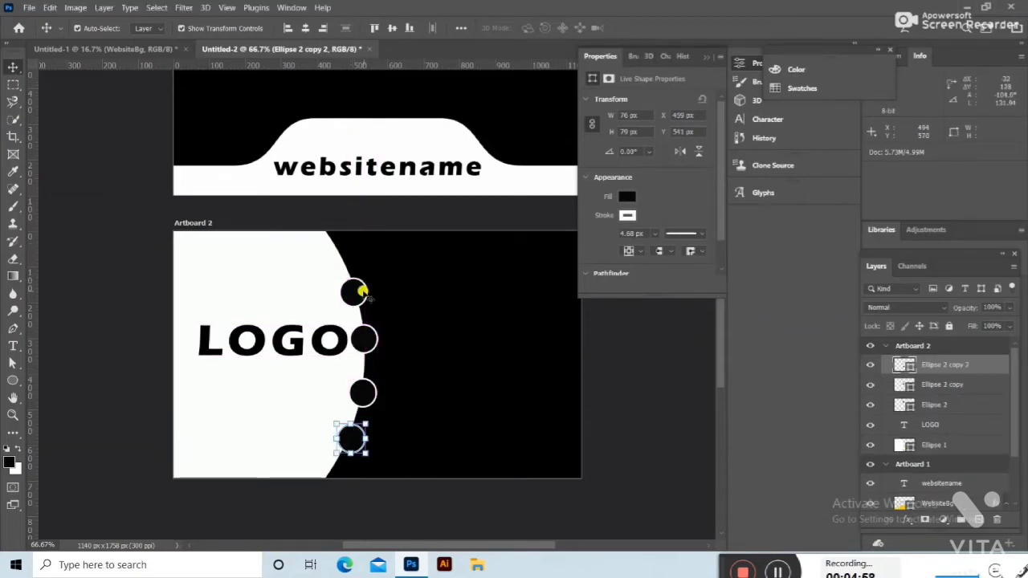
Drag the four small circles onto the big white circle's curved edge beside LOGO
{"action": "left_click", "coordinate": [357, 293]}
{"action": "left_click_drag", "start_coordinate": [353, 292], "coordinate": [354, 286]}
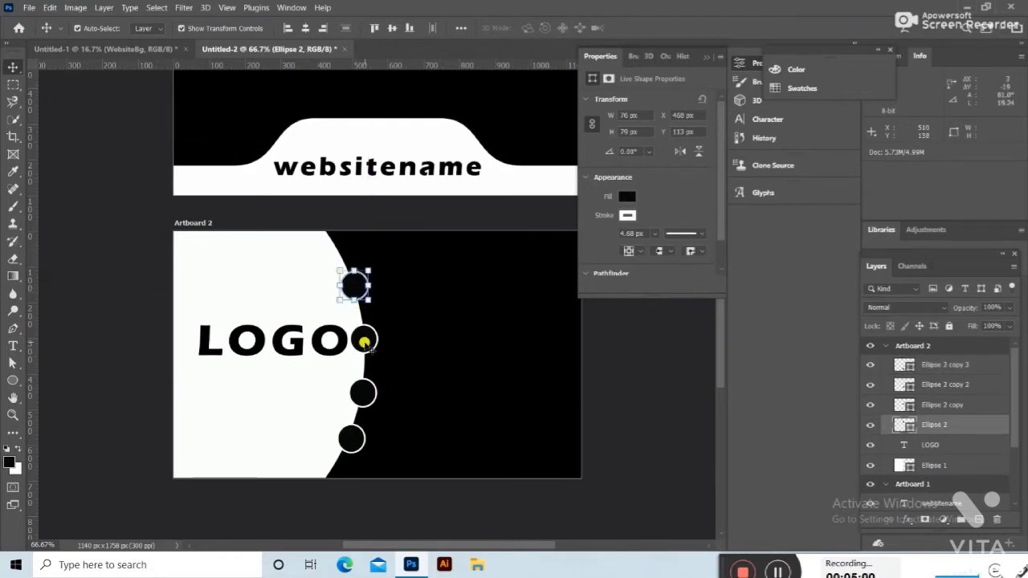
{"action": "left_click_drag", "start_coordinate": [363, 339], "coordinate": [367, 338]}
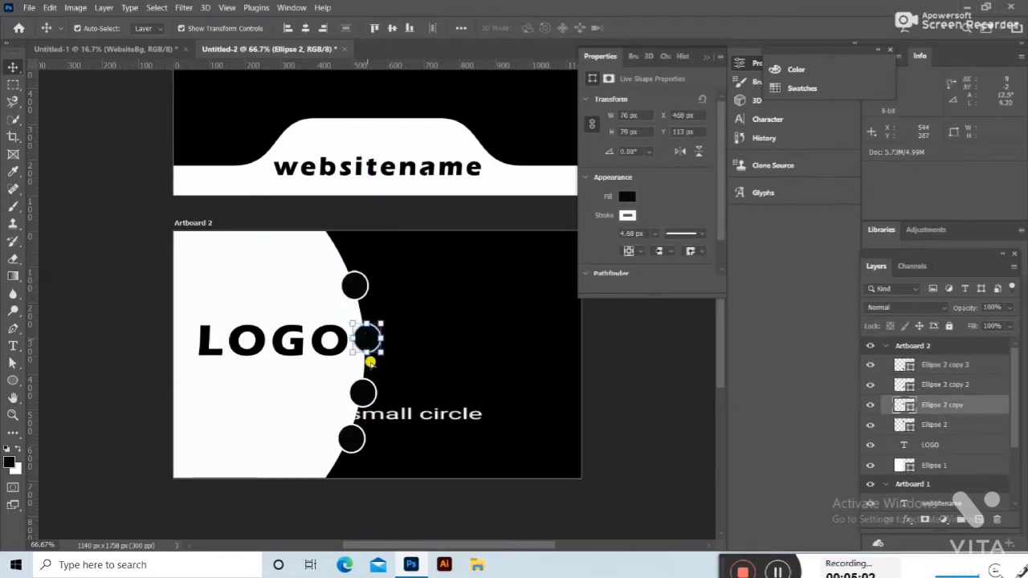
{"action": "left_click_drag", "start_coordinate": [362, 392], "coordinate": [365, 391]}
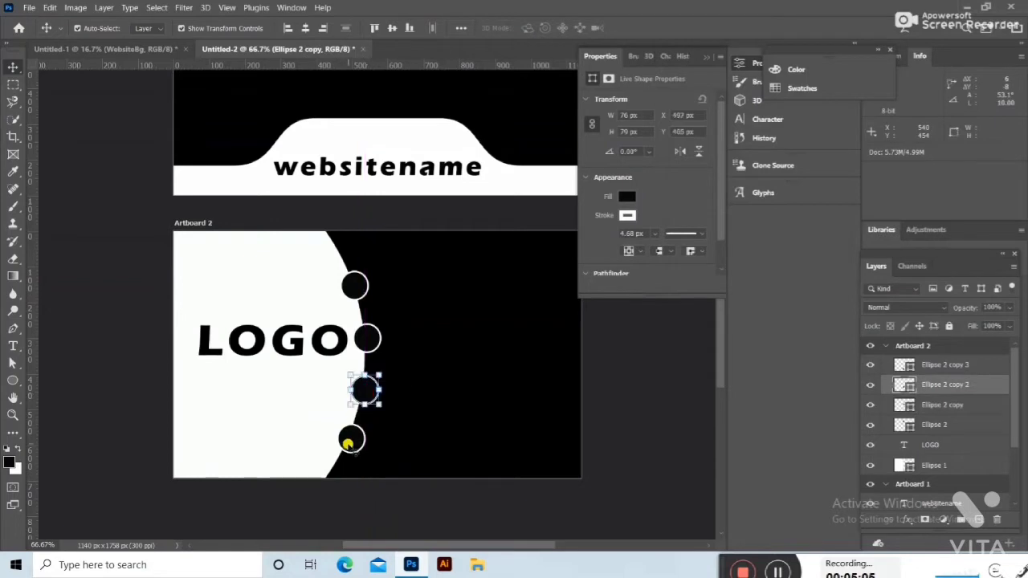
{"action": "left_click_drag", "start_coordinate": [349, 440], "coordinate": [345, 450]}
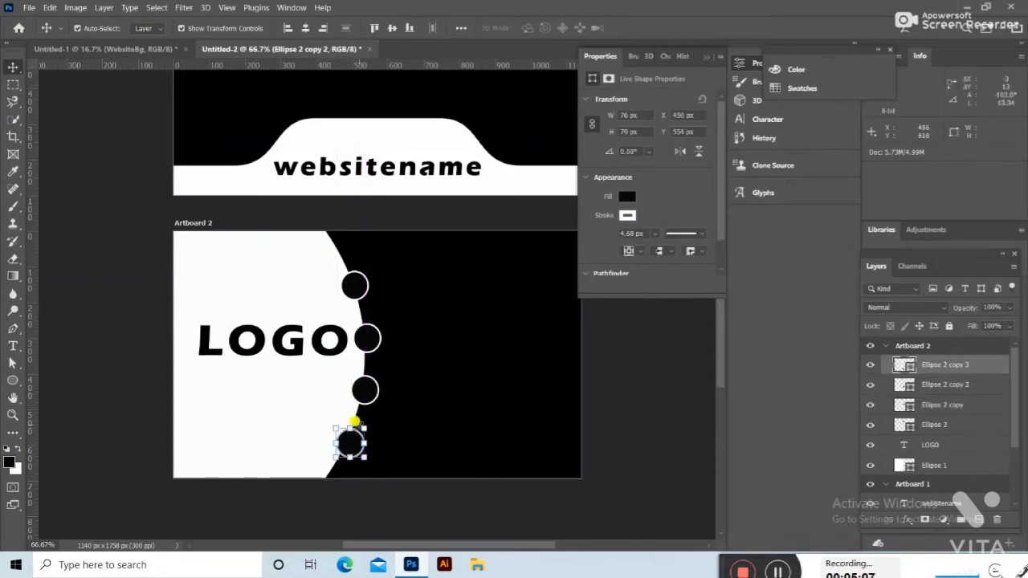
{"action": "left_click_drag", "start_coordinate": [369, 324], "coordinate": [367, 336]}
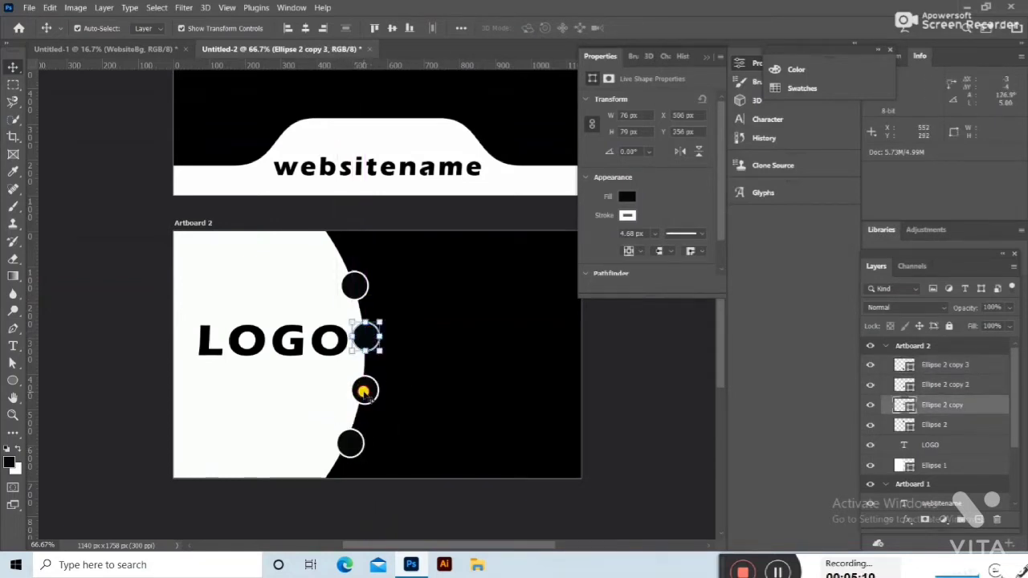
{"action": "left_click_drag", "start_coordinate": [361, 389], "coordinate": [366, 389]}
{"action": "left_click_drag", "start_coordinate": [348, 441], "coordinate": [350, 435]}
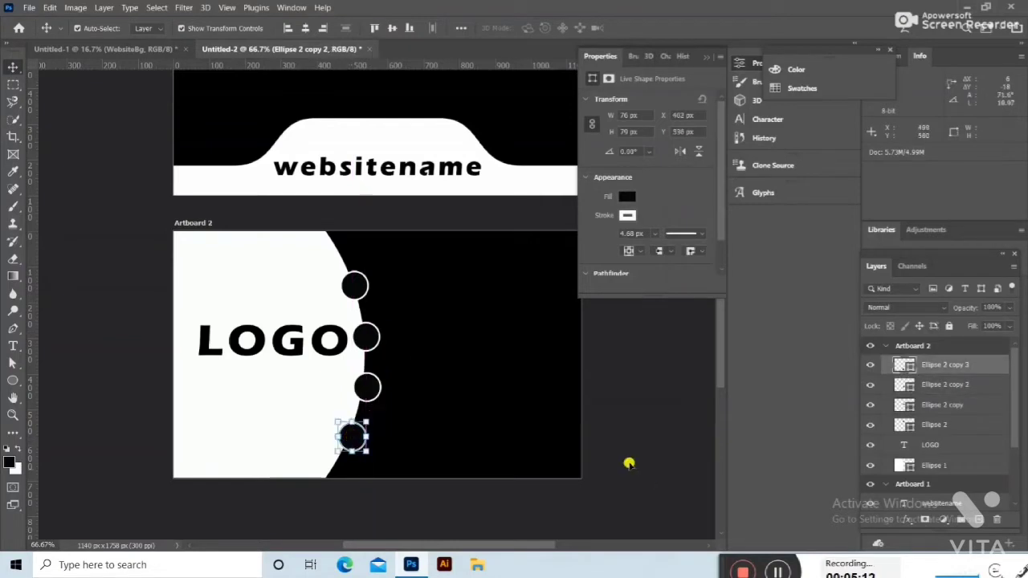
Fine-tune the four circles so they sit evenly aligned along the curve
{"action": "left_click", "coordinate": [645, 419]}
{"action": "left_click", "coordinate": [355, 285]}
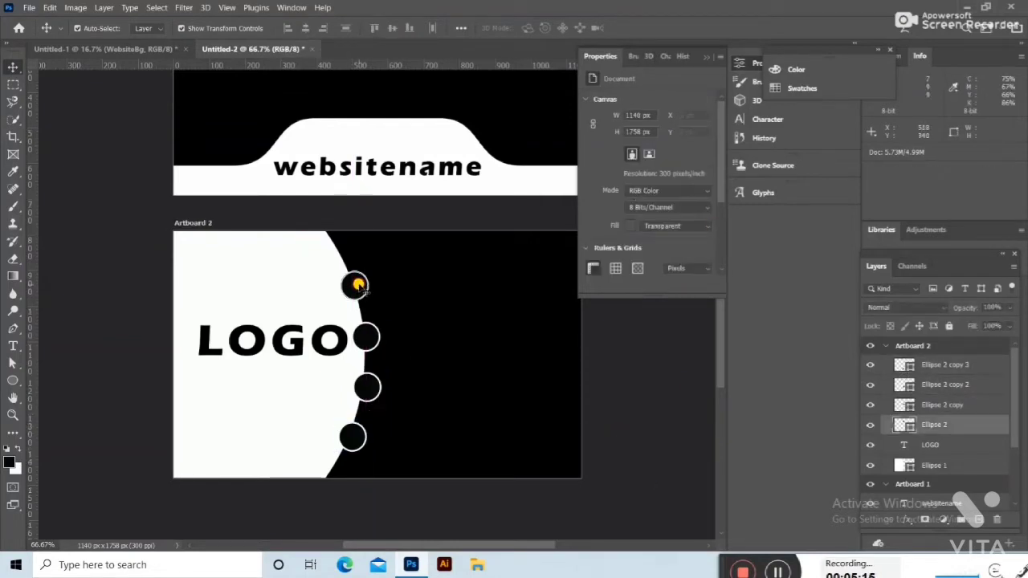
{"action": "left_click_drag", "start_coordinate": [365, 335], "coordinate": [367, 336]}
{"action": "left_click_drag", "start_coordinate": [367, 388], "coordinate": [367, 383]}
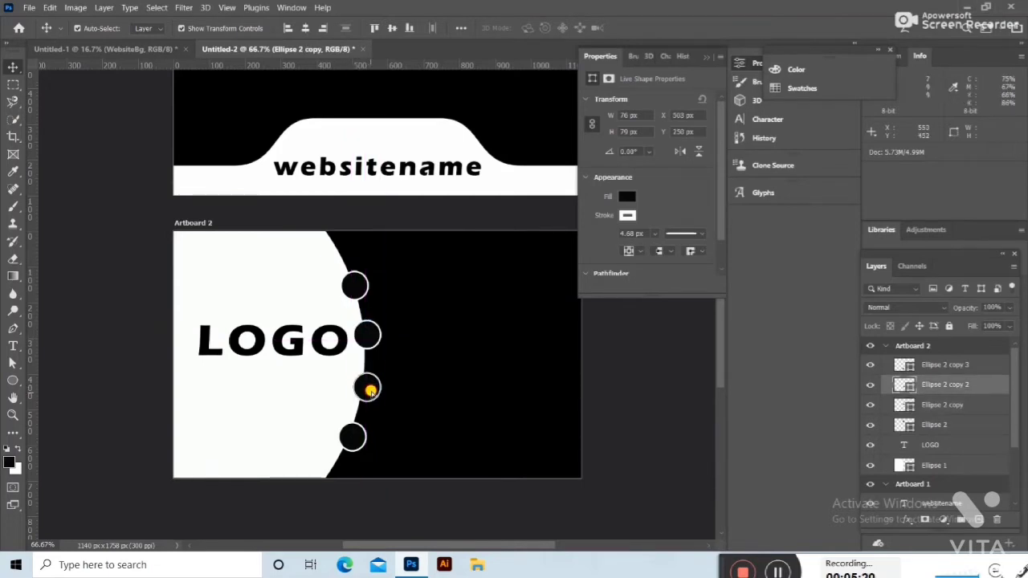
{"action": "left_click_drag", "start_coordinate": [354, 436], "coordinate": [354, 434]}
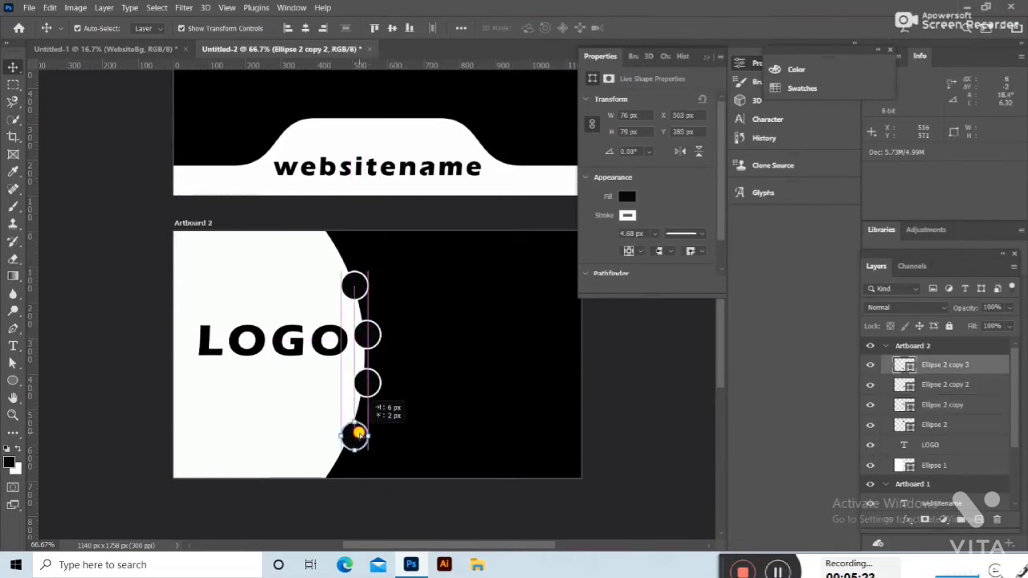
{"action": "left_click", "coordinate": [270, 334]}
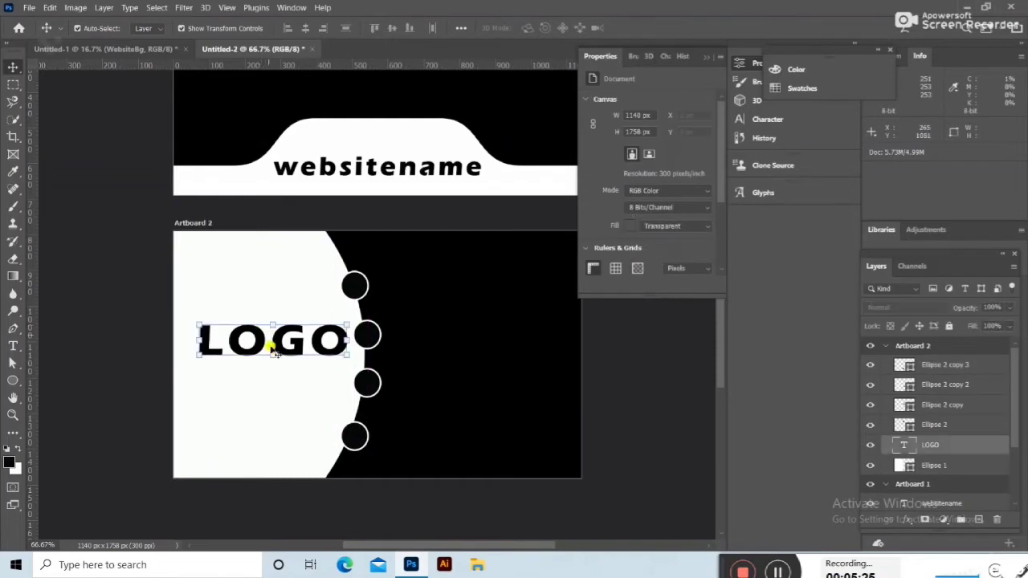
Undo the stray LOGO move and reduce the back-side LOGO to 24 pt
{"action": "left_click_drag", "start_coordinate": [281, 339], "coordinate": [656, 239]}
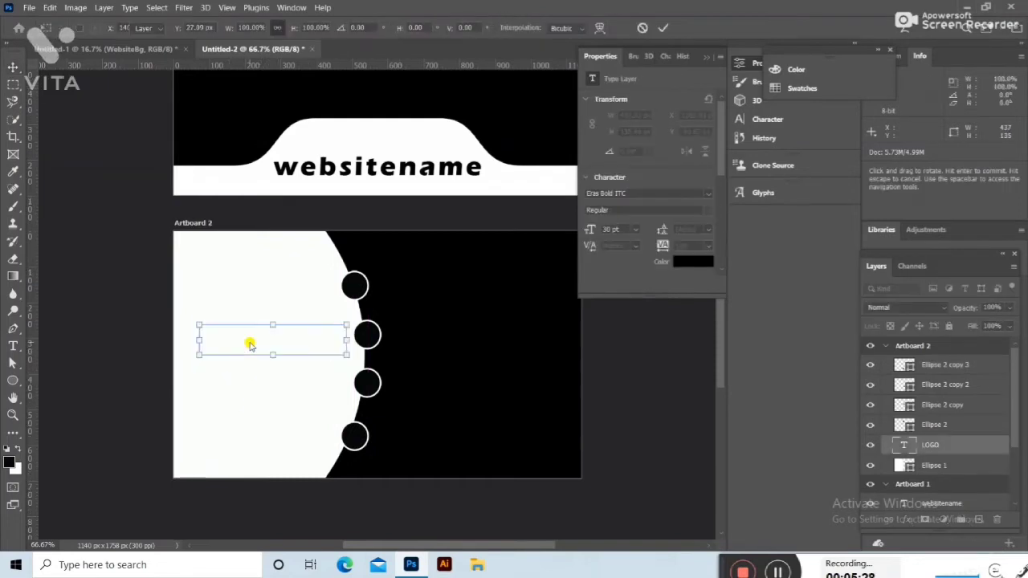
{"action": "left_click", "coordinate": [275, 353]}
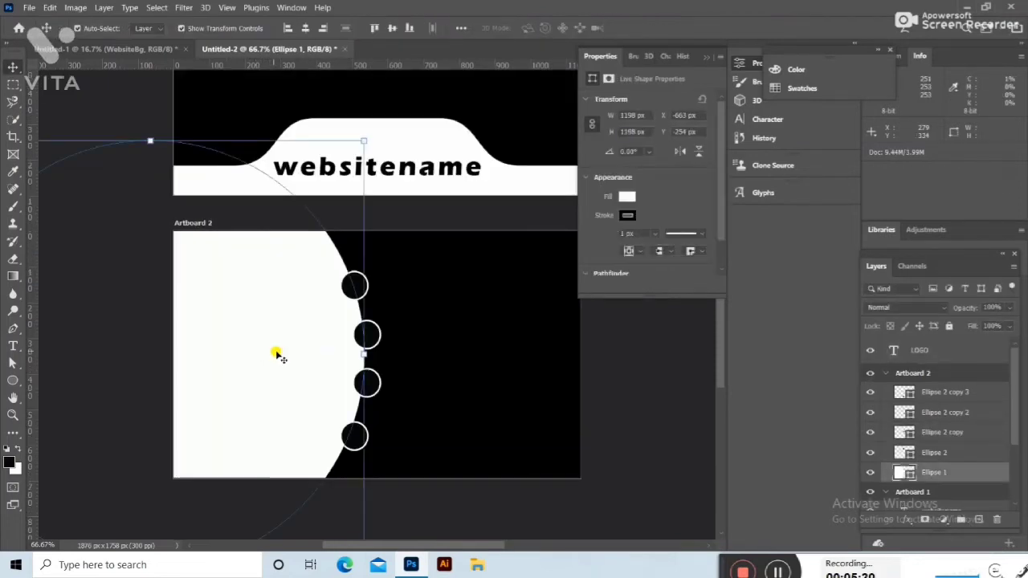
{"action": "key", "text": "ctrl+z"}
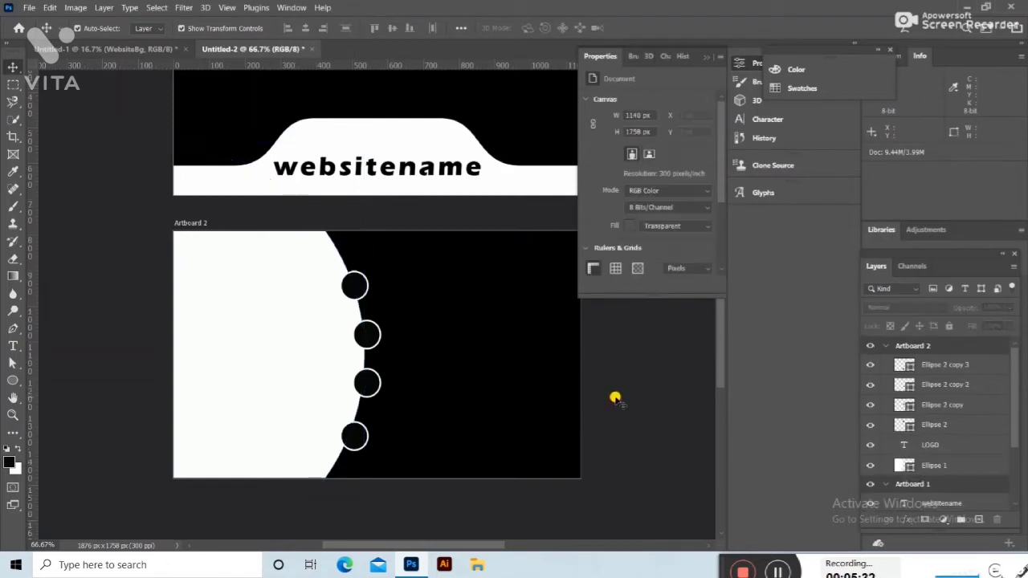
{"action": "left_click", "coordinate": [279, 348]}
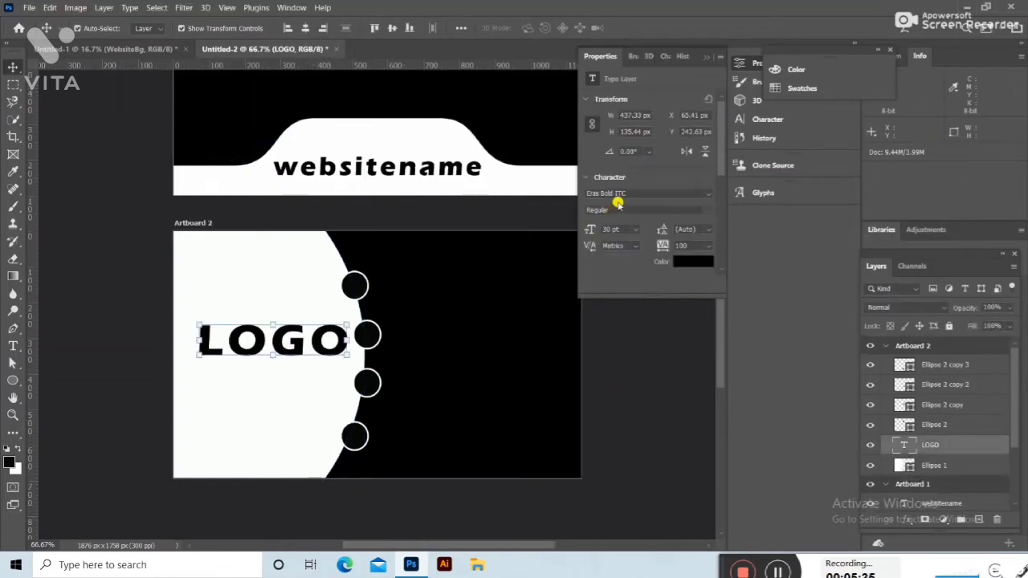
{"action": "left_click", "coordinate": [634, 230]}
{"action": "left_click", "coordinate": [629, 351]}
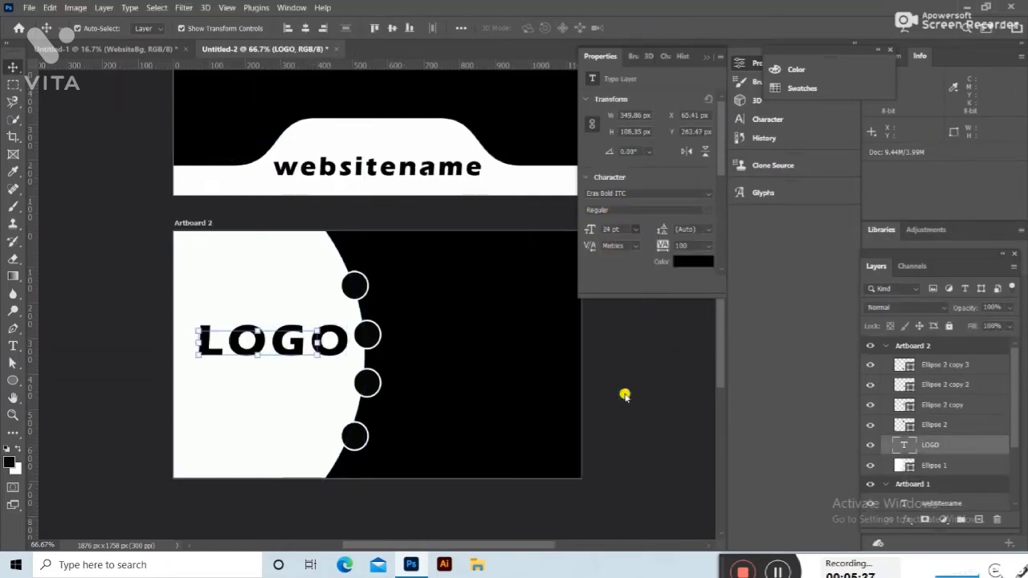
{"action": "left_click", "coordinate": [624, 394]}
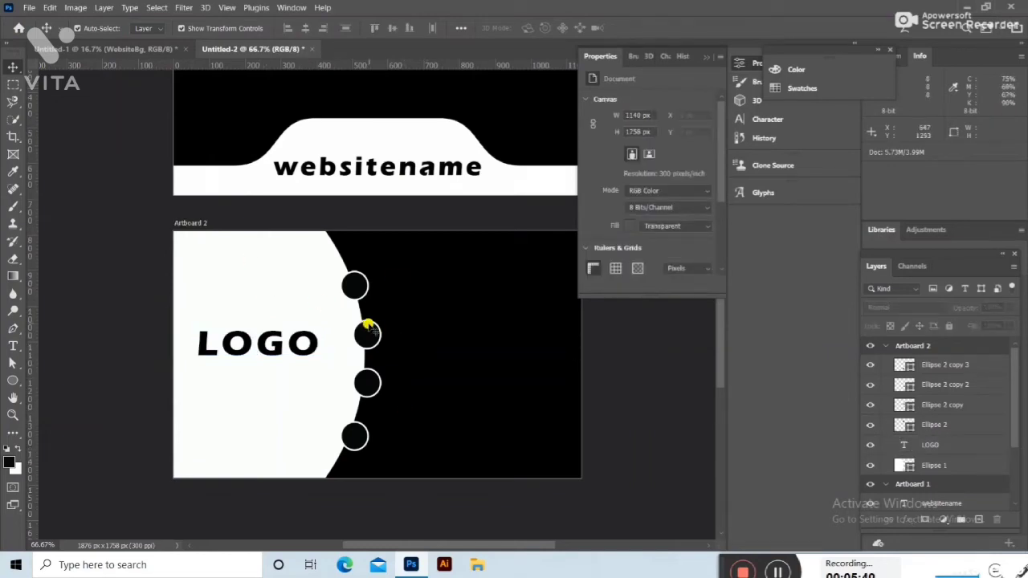
{"action": "left_click", "coordinate": [11, 347]}
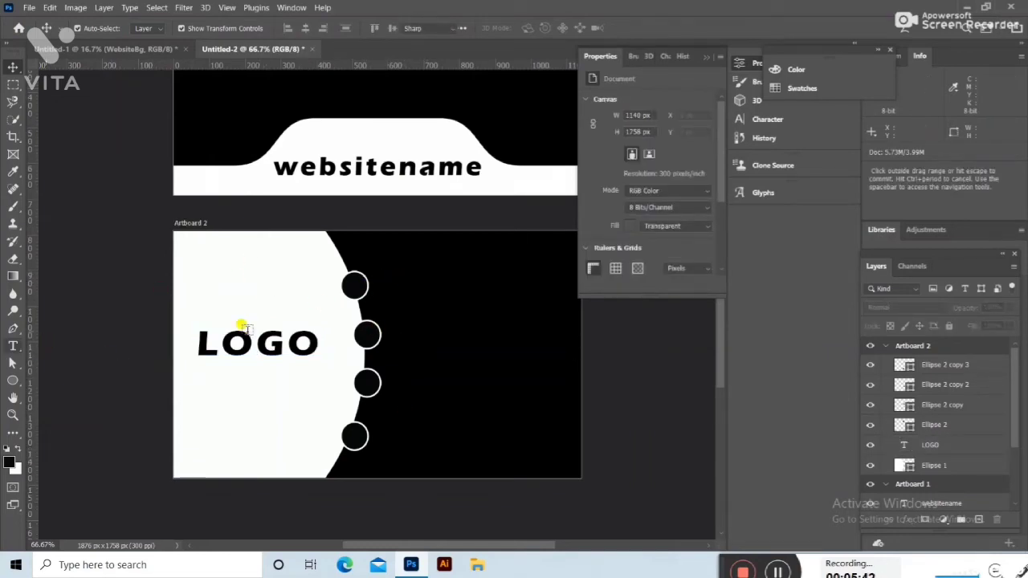
Start a text box beside the top circle set to 12 pt white
{"action": "left_click", "coordinate": [385, 285]}
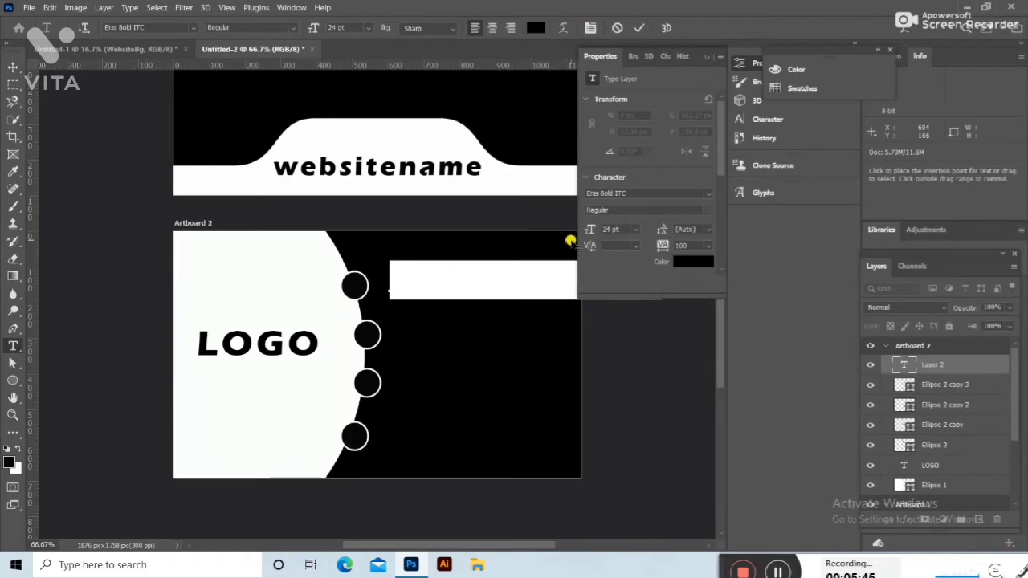
{"action": "left_click", "coordinate": [634, 229]}
{"action": "left_click", "coordinate": [626, 308]}
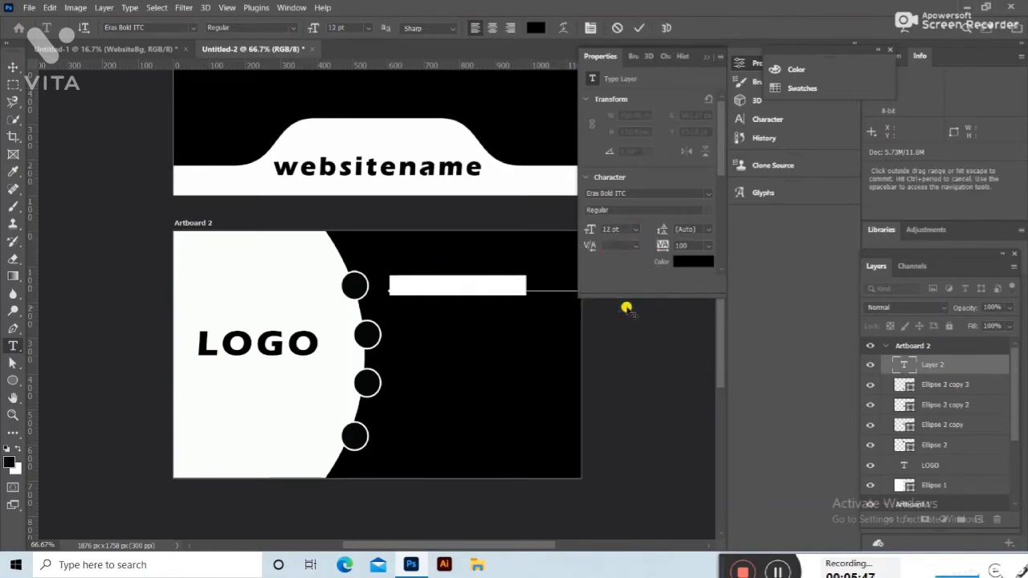
{"action": "left_click", "coordinate": [689, 259]}
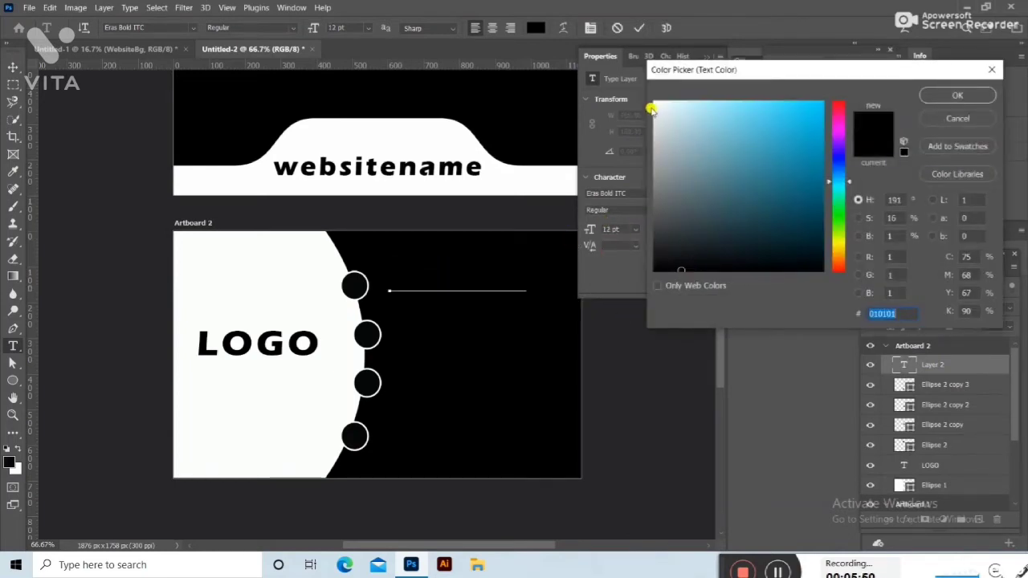
{"action": "left_click", "coordinate": [654, 99]}
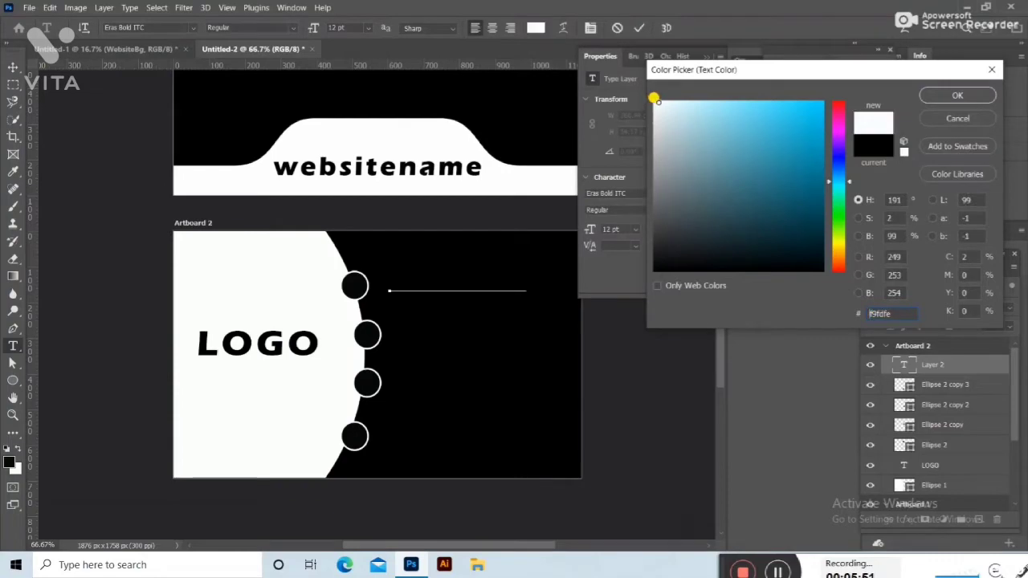
{"action": "left_click", "coordinate": [949, 93]}
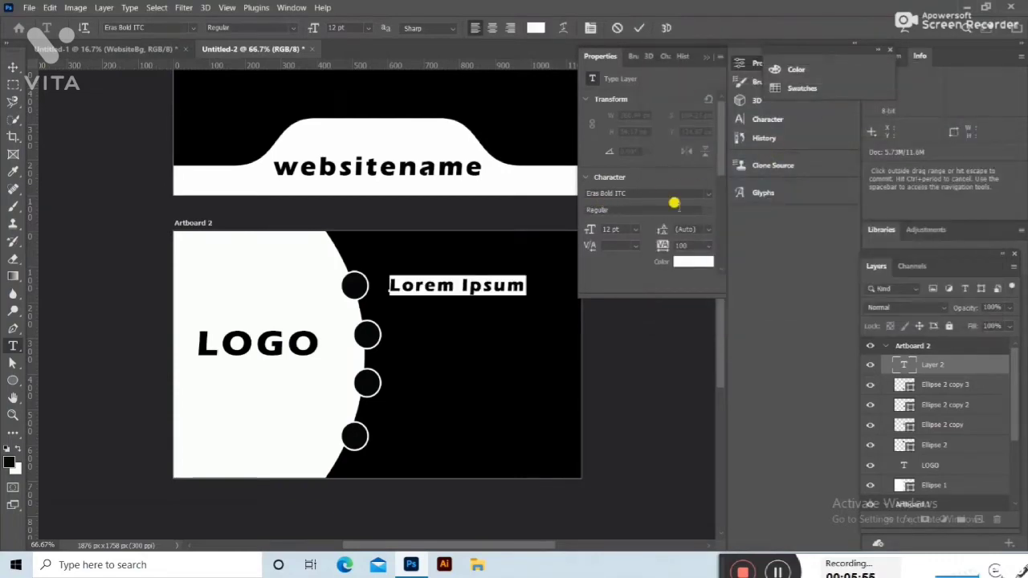
Switch the text font to Bell MT and clear the Lorem Ipsum placeholder
{"action": "left_click", "coordinate": [706, 196]}
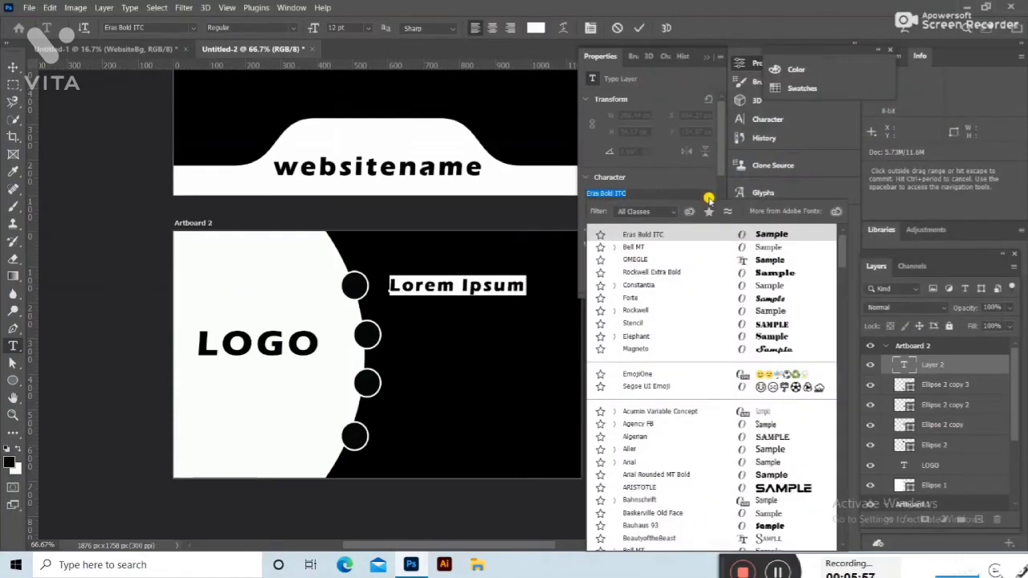
{"action": "left_click", "coordinate": [735, 249]}
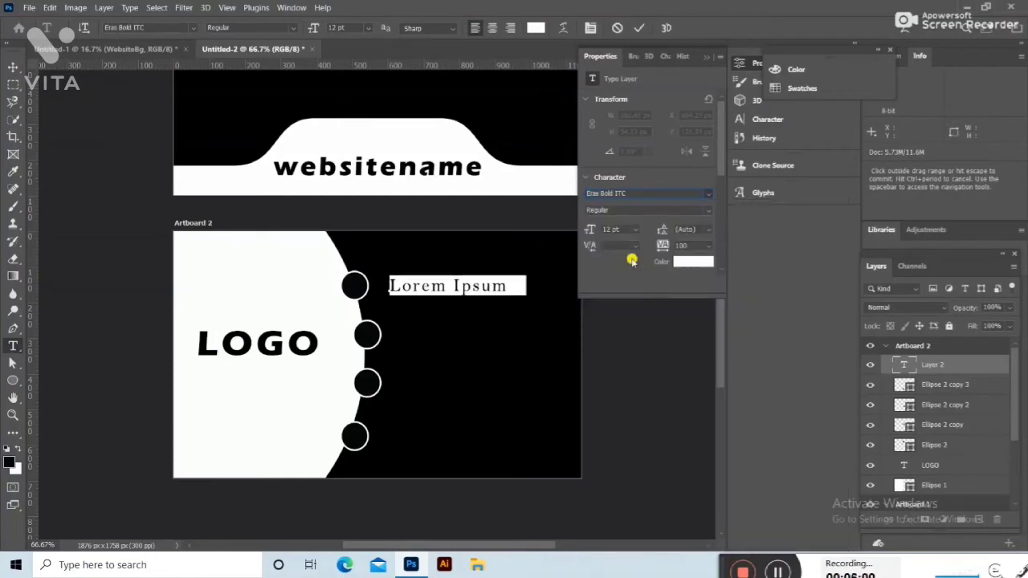
{"action": "left_click", "coordinate": [501, 284]}
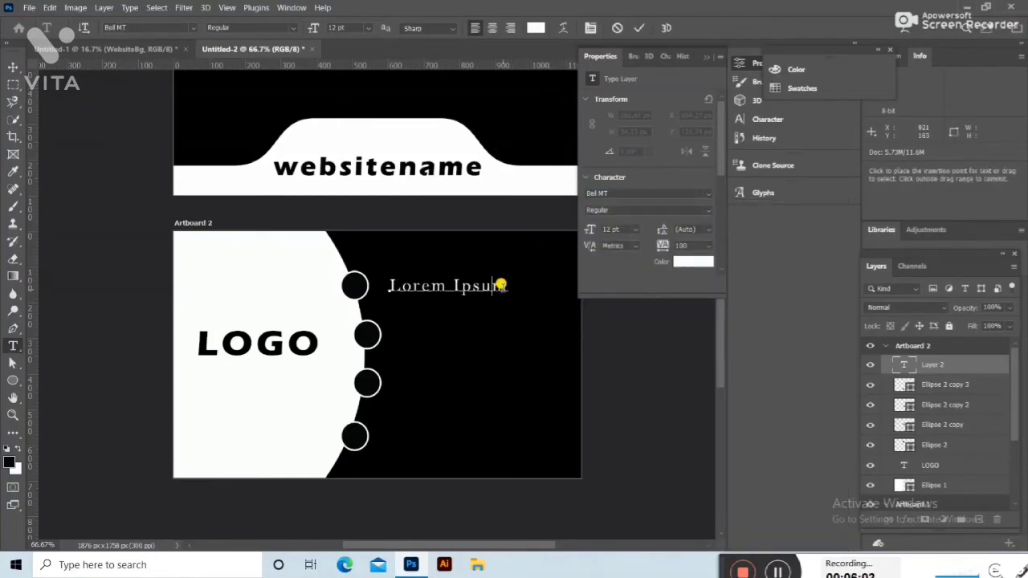
{"action": "key", "text": "BackSpace"}
{"action": "key", "text": "BackSpace"}
{"action": "key", "text": "BackSpace"}
{"action": "key", "text": "BackSpace"}
{"action": "key", "text": "BackSpace"}
{"action": "type", "text": "user"}
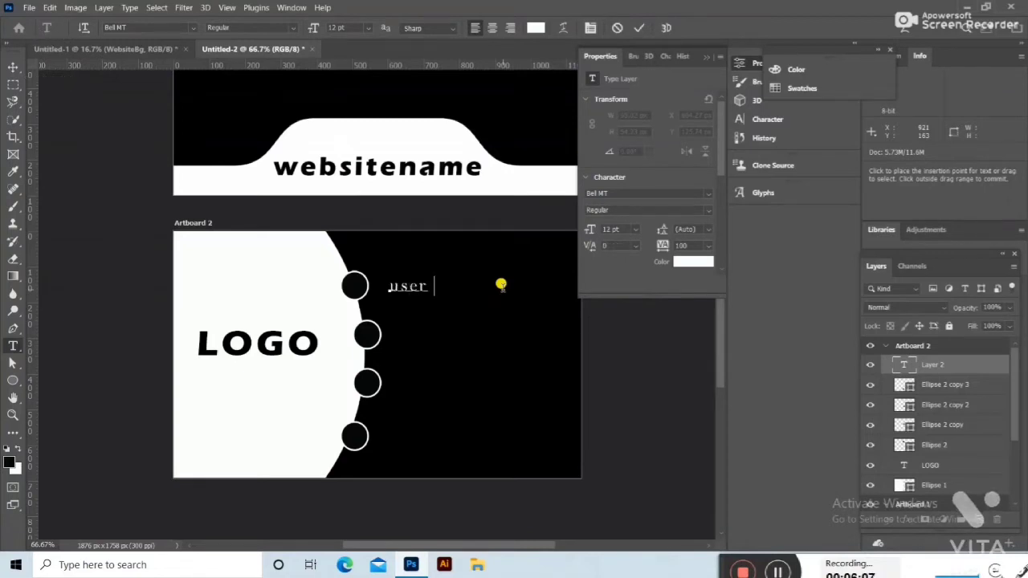
Finish 'user name', then copy it beside the second circle as an e-mail line
{"action": "type", "text": "name"}
{"action": "left_click", "coordinate": [12, 67]}
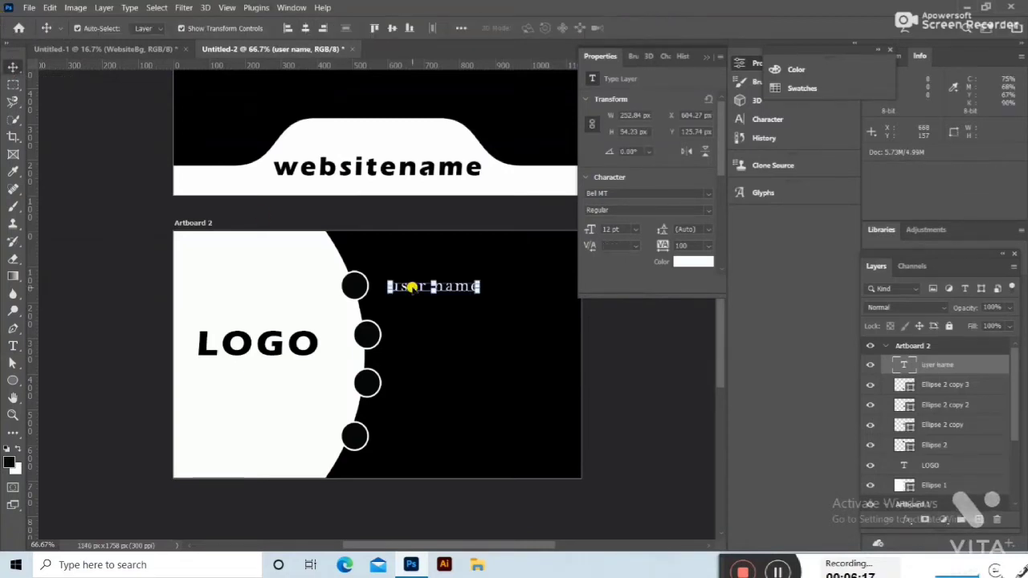
{"action": "left_click_drag", "start_coordinate": [413, 288], "coordinate": [417, 339]}
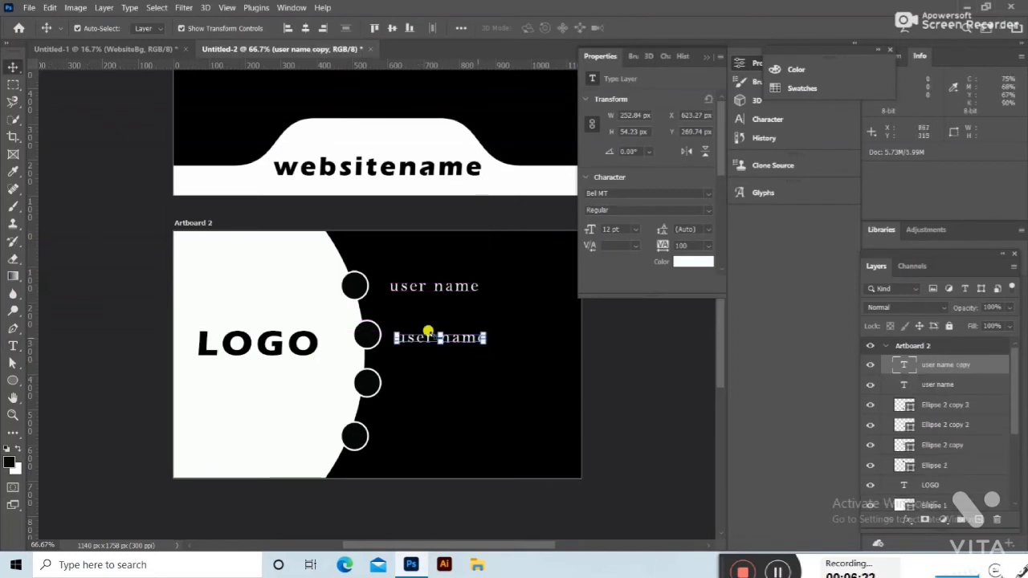
{"action": "key", "text": "t"}
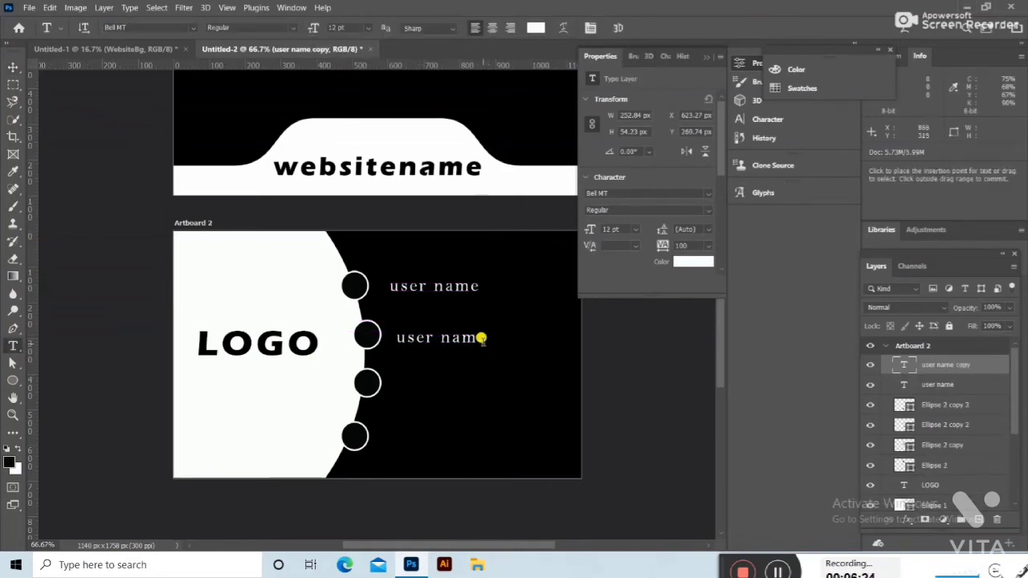
{"action": "left_click", "coordinate": [480, 338]}
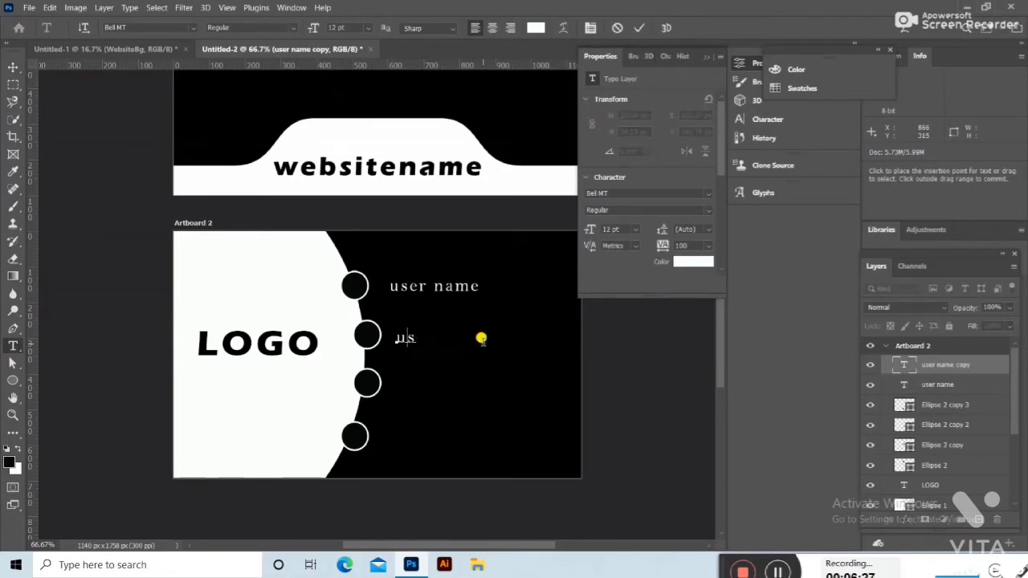
{"action": "key", "text": "BackSpace"}
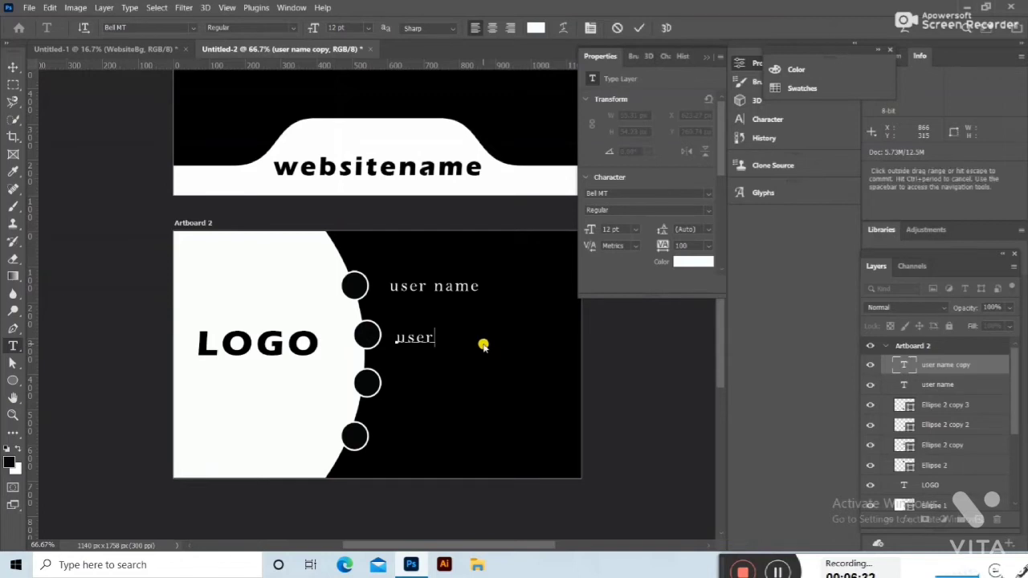
{"action": "type", "text": "@mail.com"}
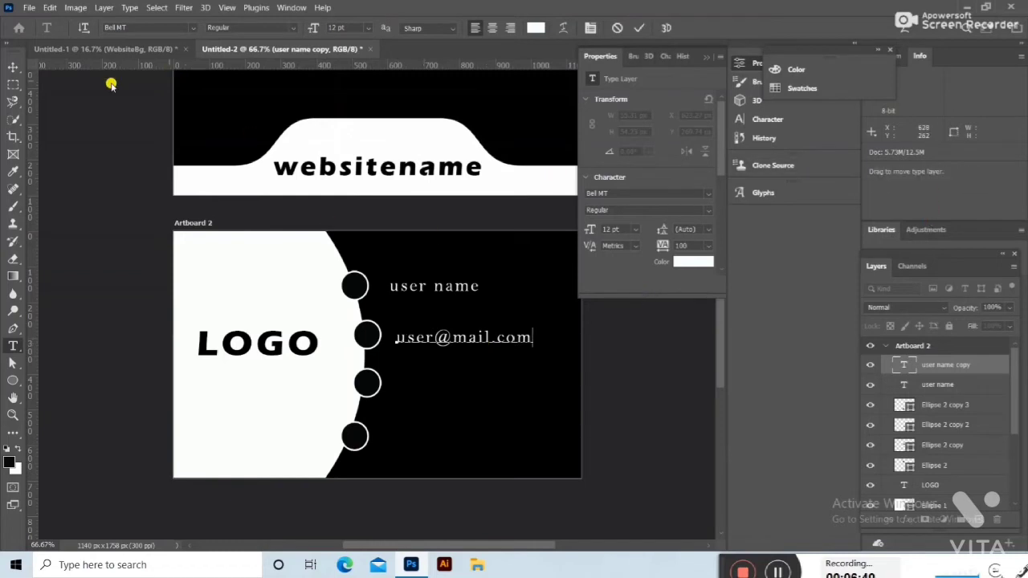
{"action": "key", "text": "ctrl+Return"}
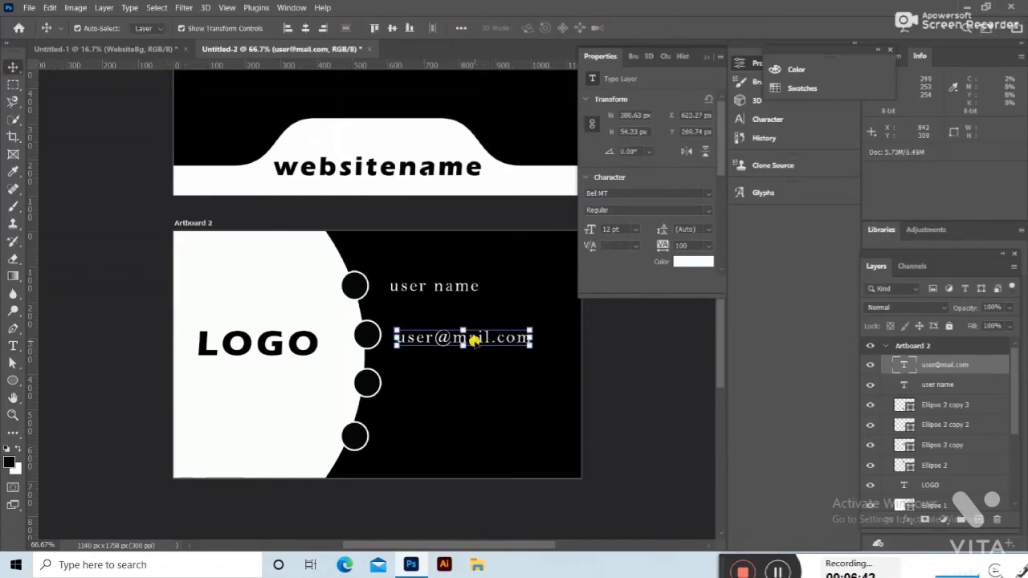
Copy the e-mail line beside the third circle and change it to the phone number
{"action": "left_click_drag", "start_coordinate": [474, 340], "coordinate": [473, 387]}
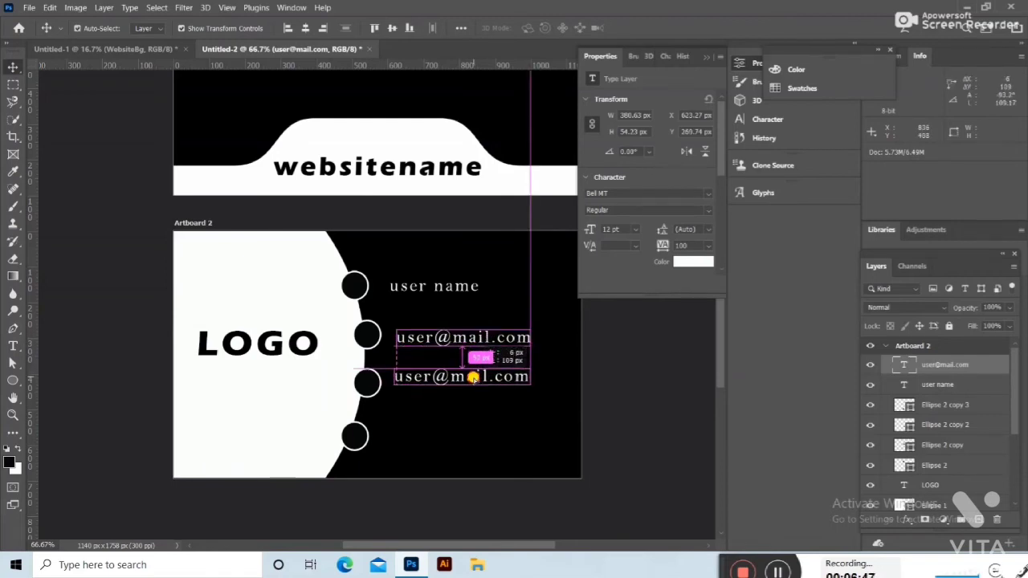
{"action": "left_click", "coordinate": [13, 345]}
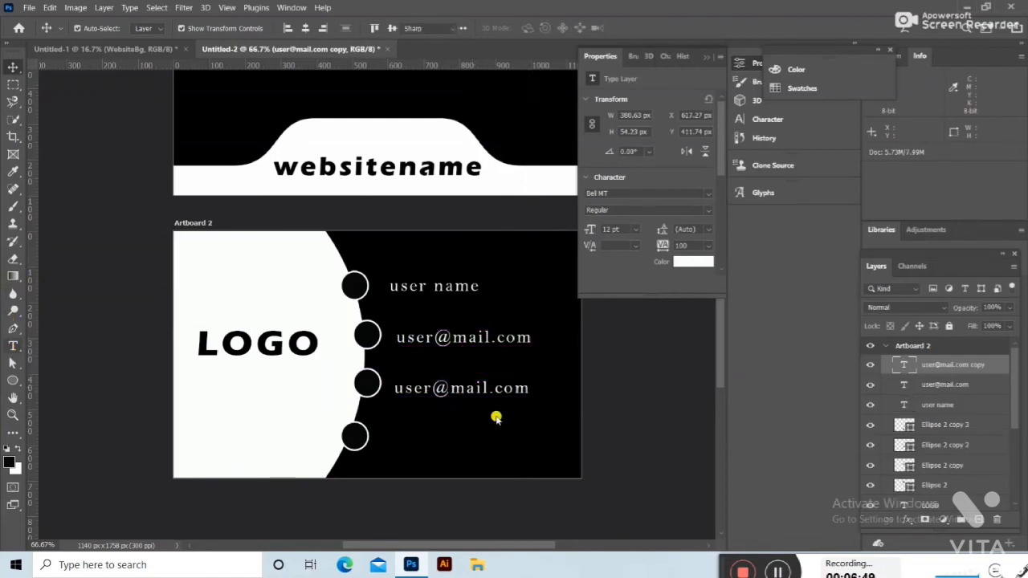
{"action": "left_click", "coordinate": [523, 391]}
{"action": "type", "text": "123456790"}
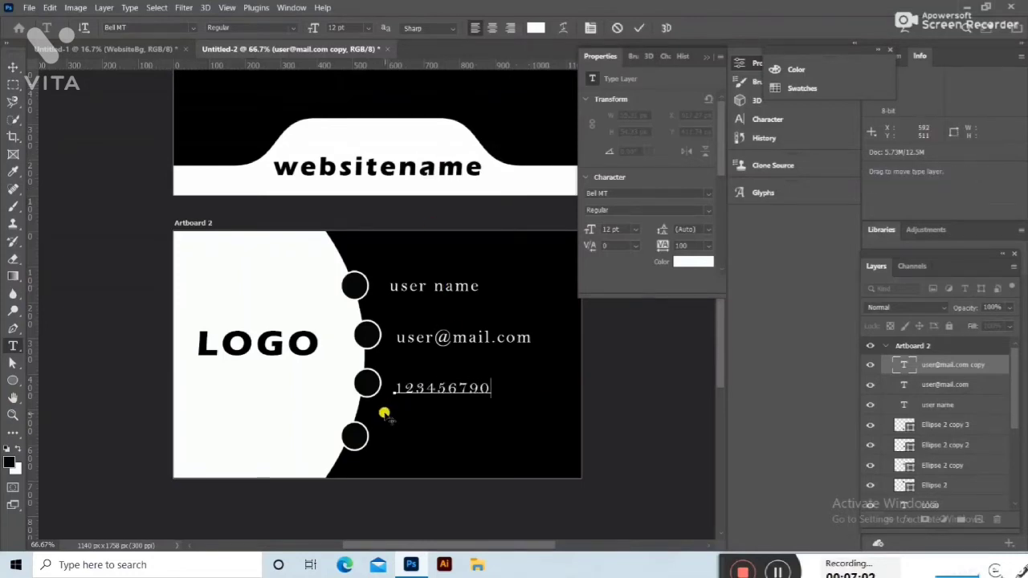
{"action": "key", "text": "ctrl+a"}
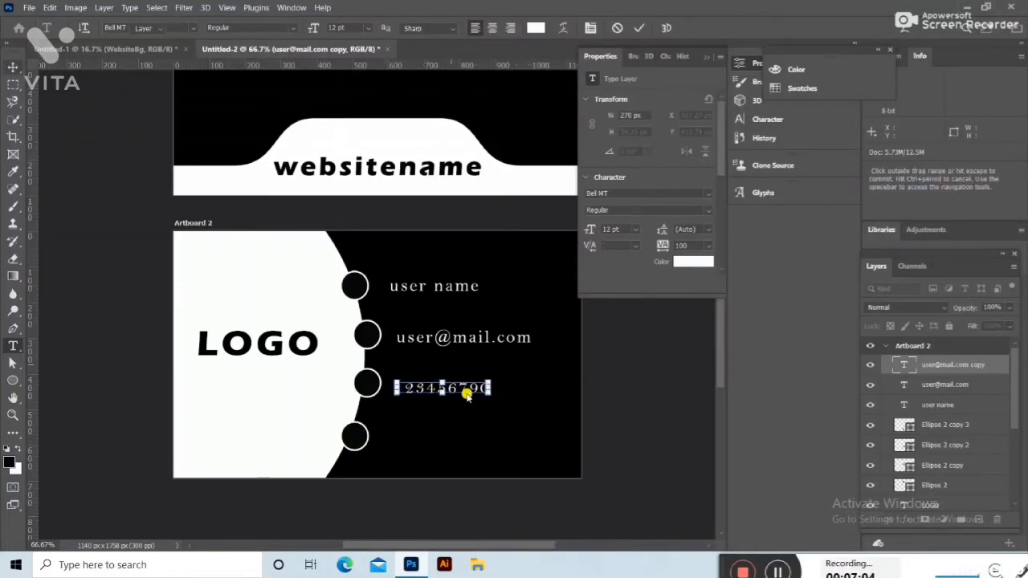
{"action": "key", "text": "ctrl+Return"}
Copy the phone line beside the bottom circle, retype it as the address and align it
{"action": "left_click_drag", "start_coordinate": [458, 389], "coordinate": [434, 431]}
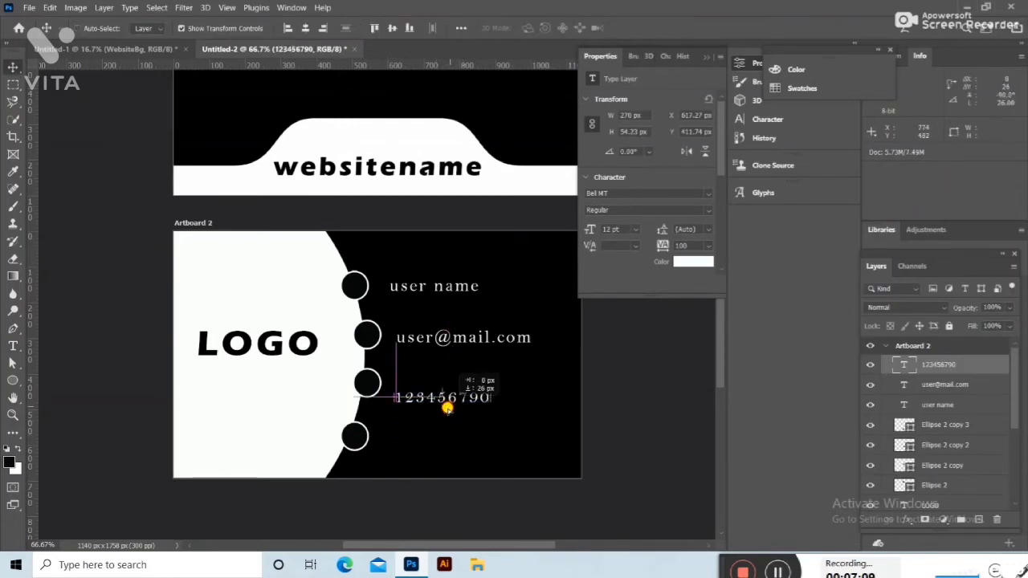
{"action": "key", "text": "ctrl+z"}
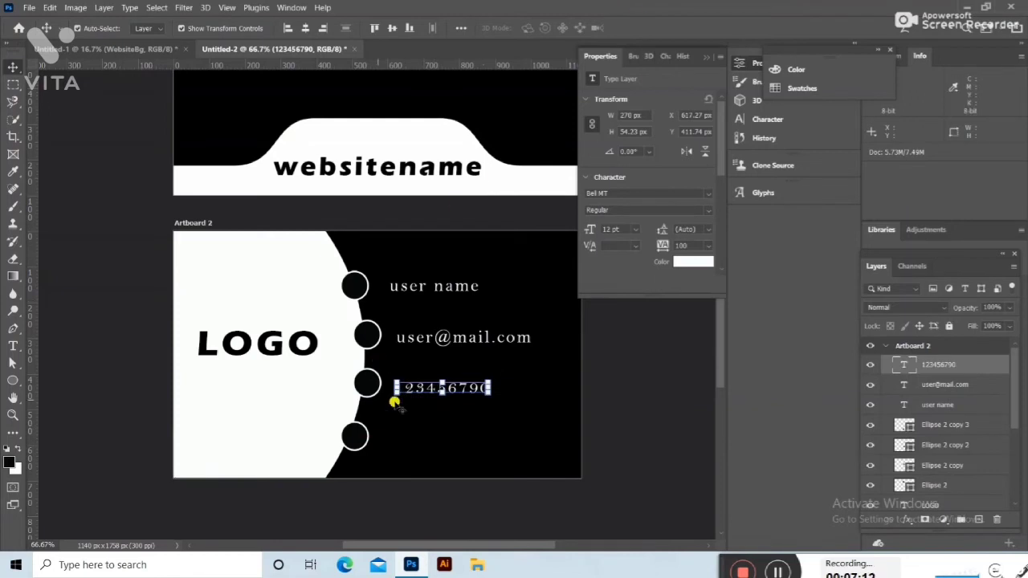
{"action": "mouse_move", "coordinate": [451, 389]}
{"action": "left_mouse_down"}
{"action": "mouse_move", "coordinate": [442, 385]}
{"action": "mouse_move", "coordinate": [446, 443]}
{"action": "left_mouse_up"}
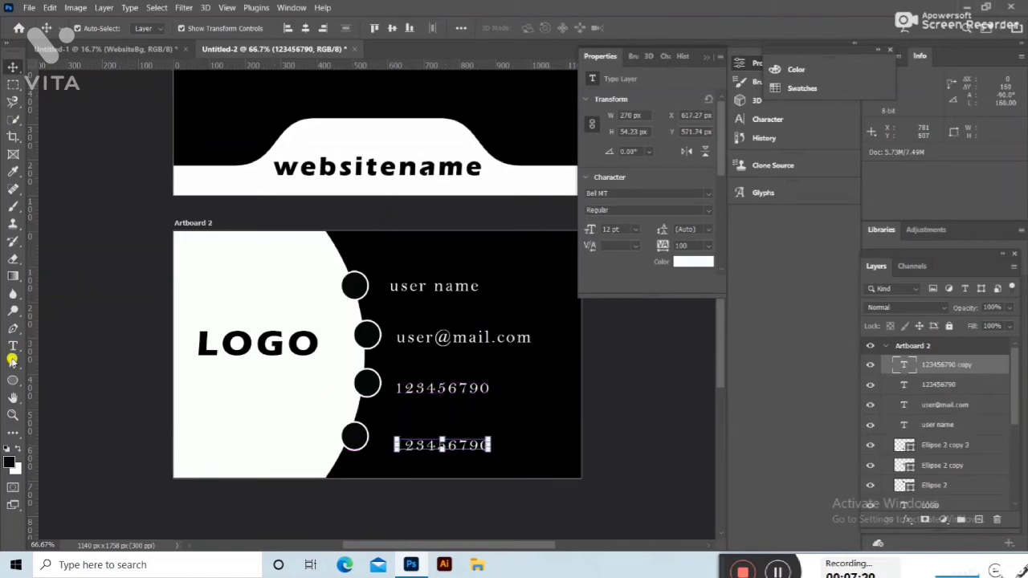
{"action": "key", "text": "t"}
{"action": "left_click", "coordinate": [486, 444]}
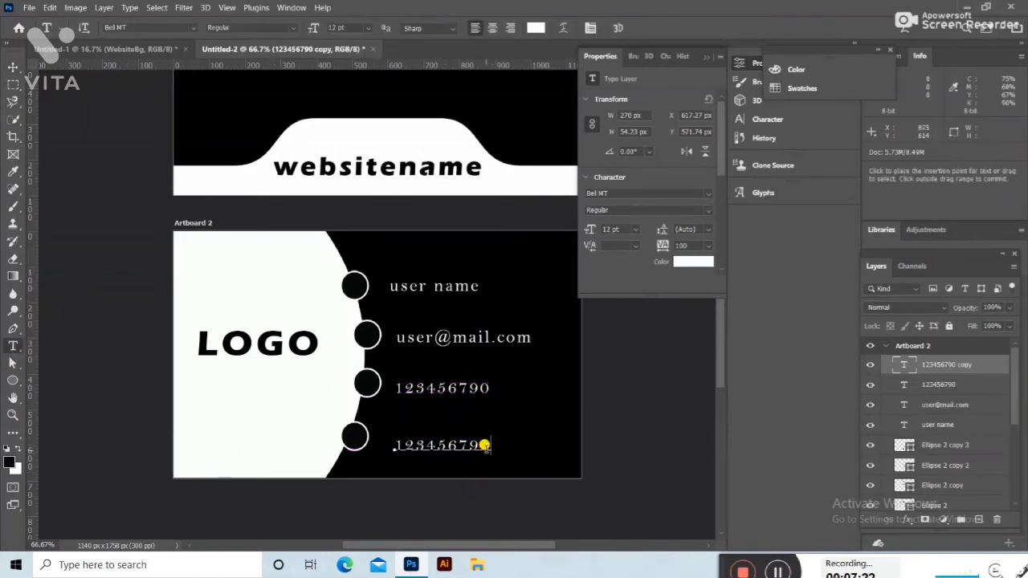
{"action": "key", "text": "Left"}
{"action": "key", "text": "Left"}
{"action": "key", "text": "Left"}
{"action": "key", "text": "shift+End"}
{"action": "key", "text": "Delete"}
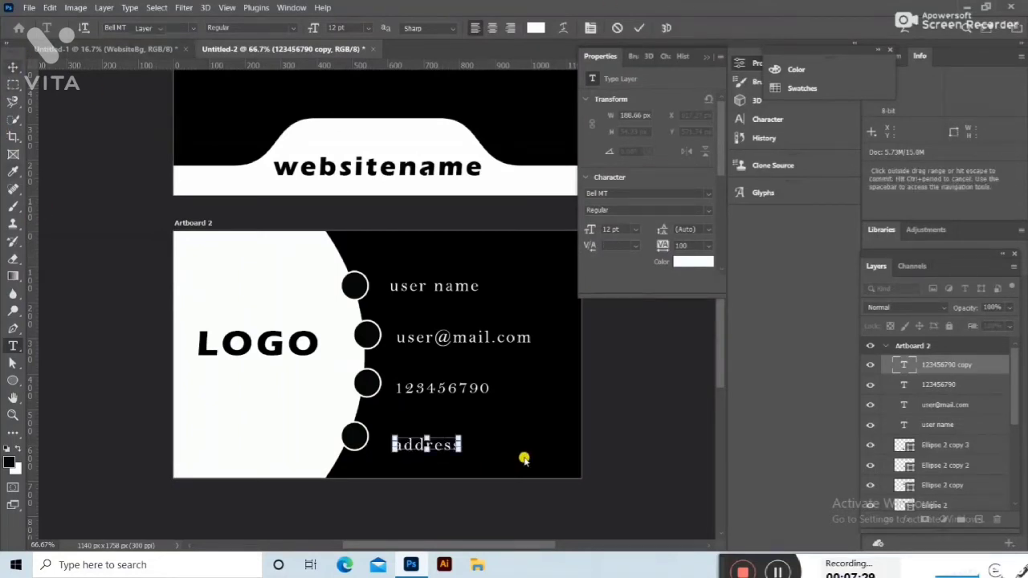
{"action": "key", "text": "ctrl+Return"}
{"action": "left_click_drag", "start_coordinate": [430, 444], "coordinate": [435, 437]}
{"action": "left_click", "coordinate": [668, 433]}
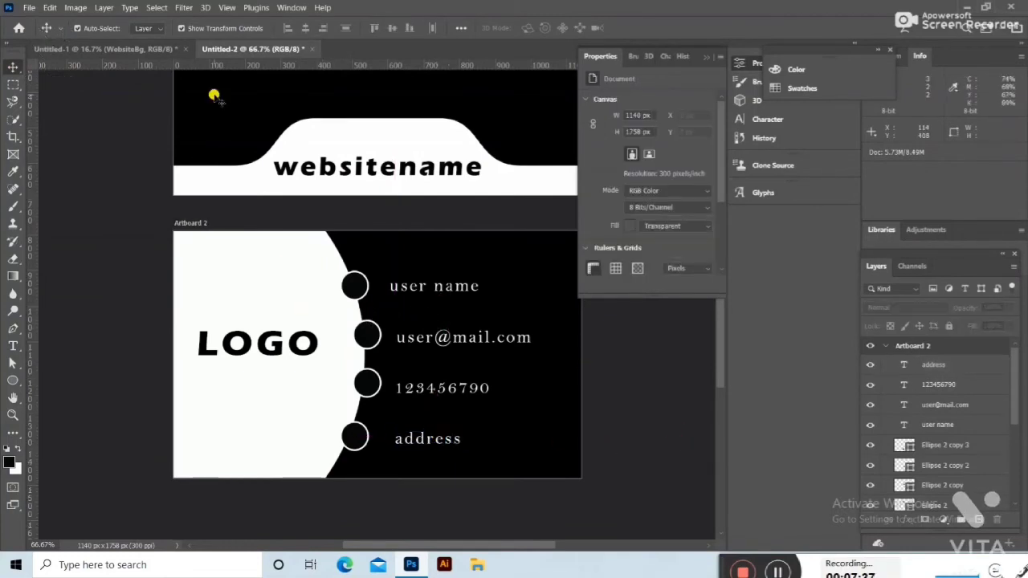
{"action": "left_click", "coordinate": [156, 49]}
Copy the user icon from Untitled-1 and scale it into the circle beside user name
{"action": "left_click", "coordinate": [340, 227]}
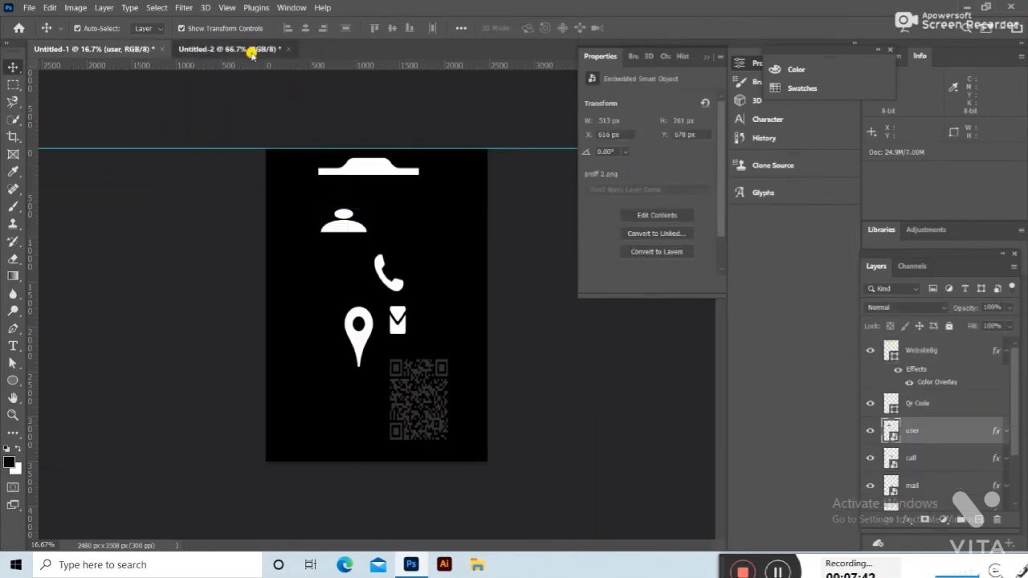
{"action": "left_click_drag", "start_coordinate": [276, 74], "coordinate": [378, 323]}
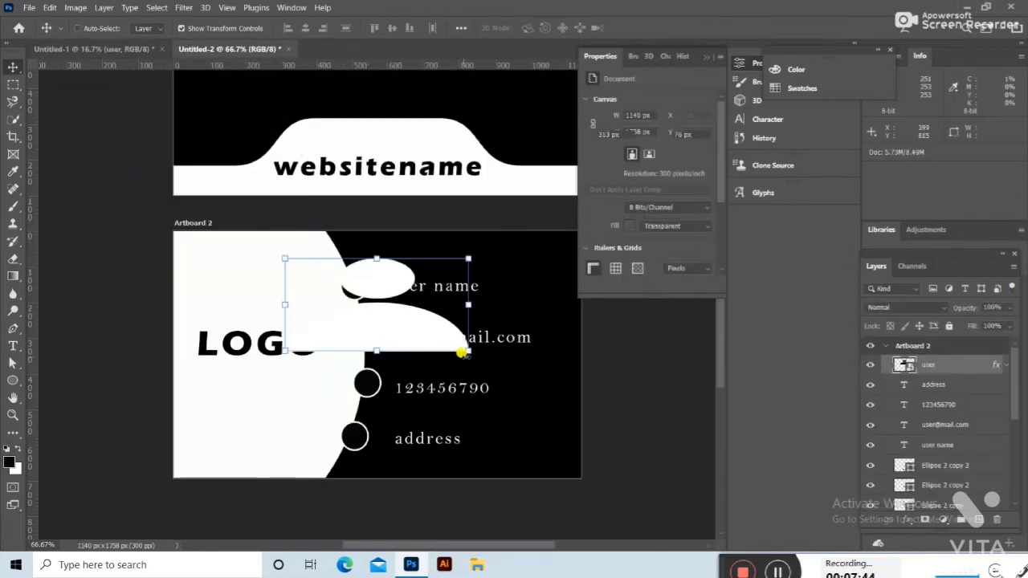
{"action": "left_click_drag", "start_coordinate": [462, 353], "coordinate": [390, 305]}
{"action": "scroll", "coordinate": [390, 305], "scroll_direction": "up", "scroll_amount": 1}
{"action": "scroll", "coordinate": [390, 307], "scroll_direction": "up", "scroll_amount": 1}
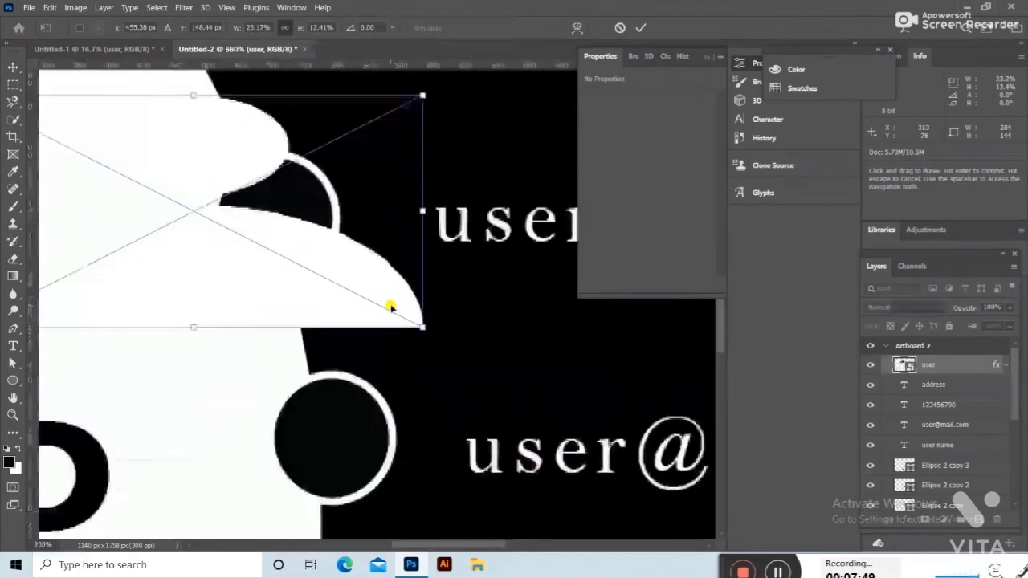
{"action": "mouse_move", "coordinate": [213, 202]}
{"action": "left_mouse_down"}
{"action": "mouse_move", "coordinate": [495, 325]}
{"action": "mouse_move", "coordinate": [307, 259]}
{"action": "mouse_move", "coordinate": [305, 225]}
{"action": "mouse_move", "coordinate": [301, 239]}
{"action": "mouse_move", "coordinate": [315, 241]}
{"action": "mouse_move", "coordinate": [286, 237]}
{"action": "mouse_move", "coordinate": [290, 226]}
{"action": "left_mouse_up"}
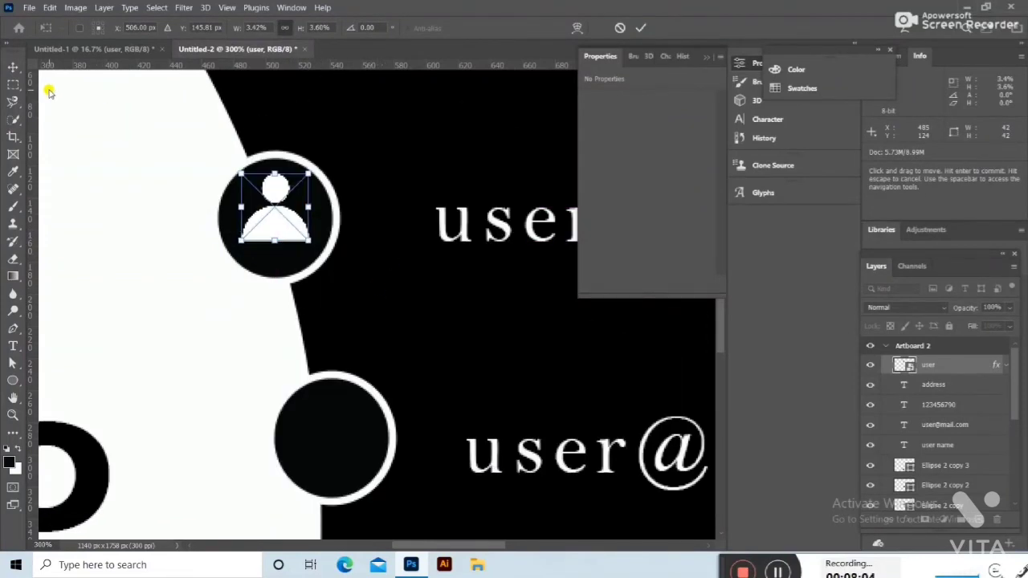
{"action": "key", "text": "Return"}
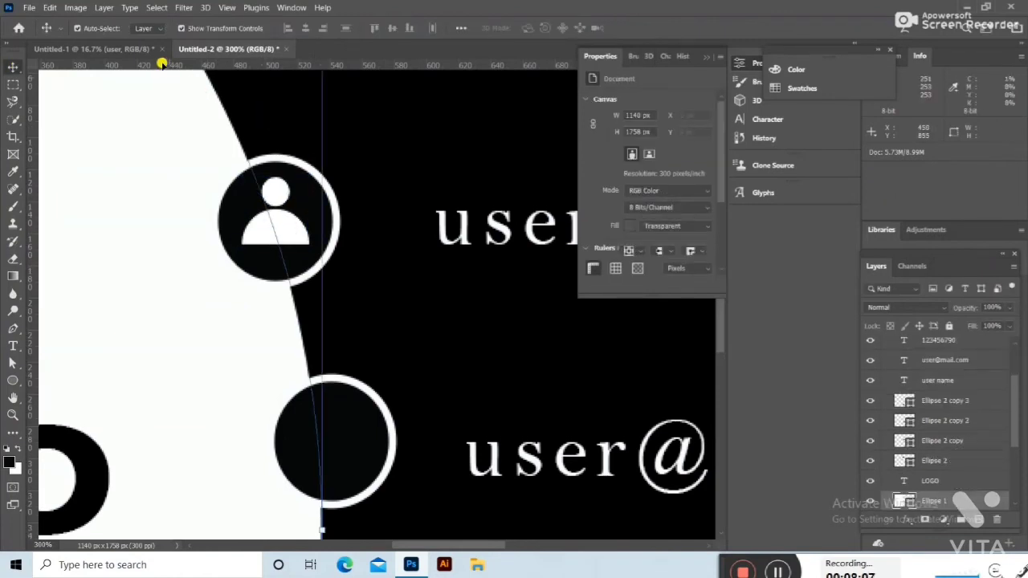
{"action": "key", "text": "ctrl+minus"}
{"action": "key", "text": "ctrl+minus"}
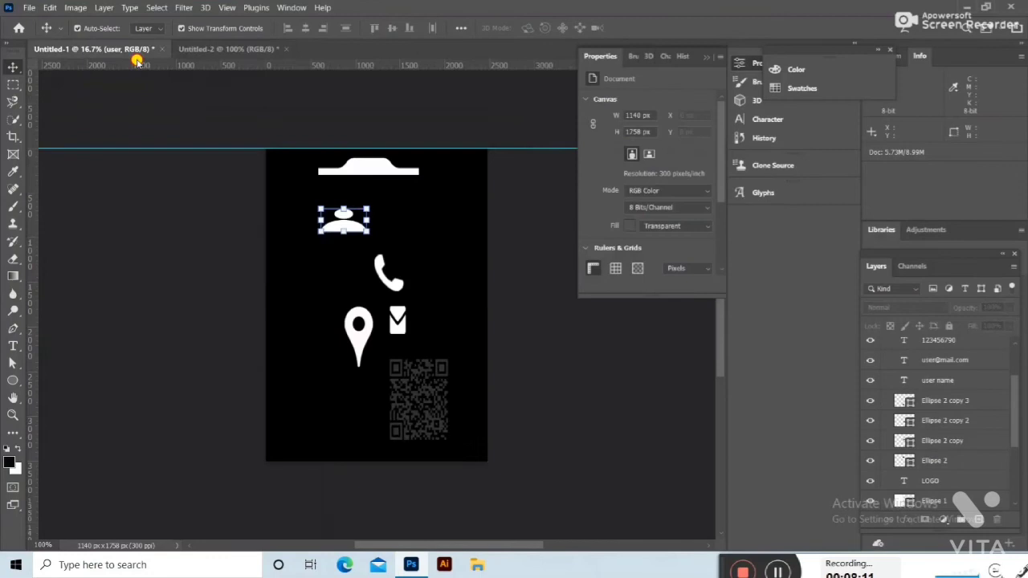
Paste an icon from Untitled-1 onto the card, then undo the oversized paste
{"action": "left_click", "coordinate": [101, 49]}
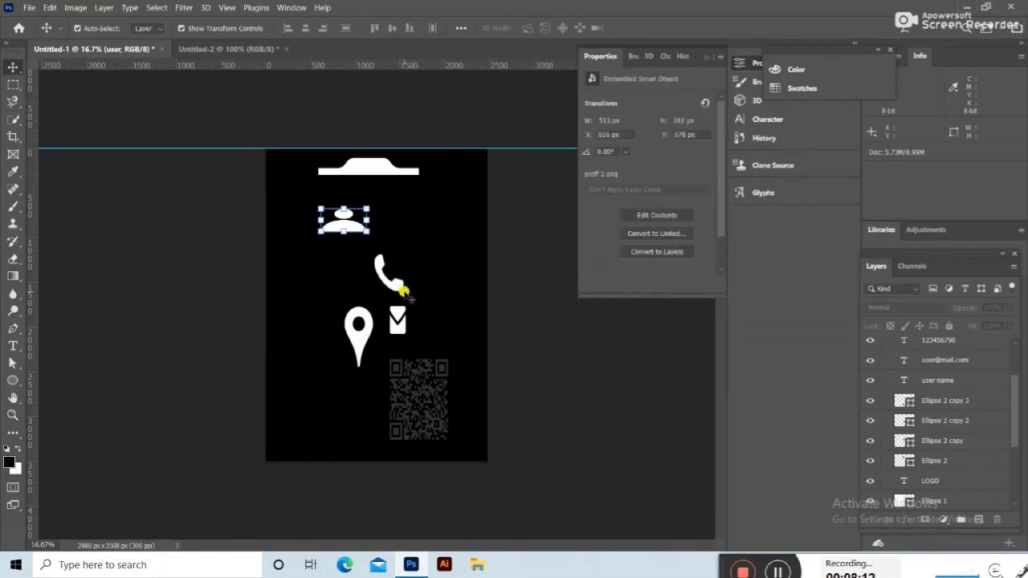
{"action": "left_click", "coordinate": [404, 293]}
{"action": "left_click", "coordinate": [392, 281]}
{"action": "left_click", "coordinate": [396, 318]}
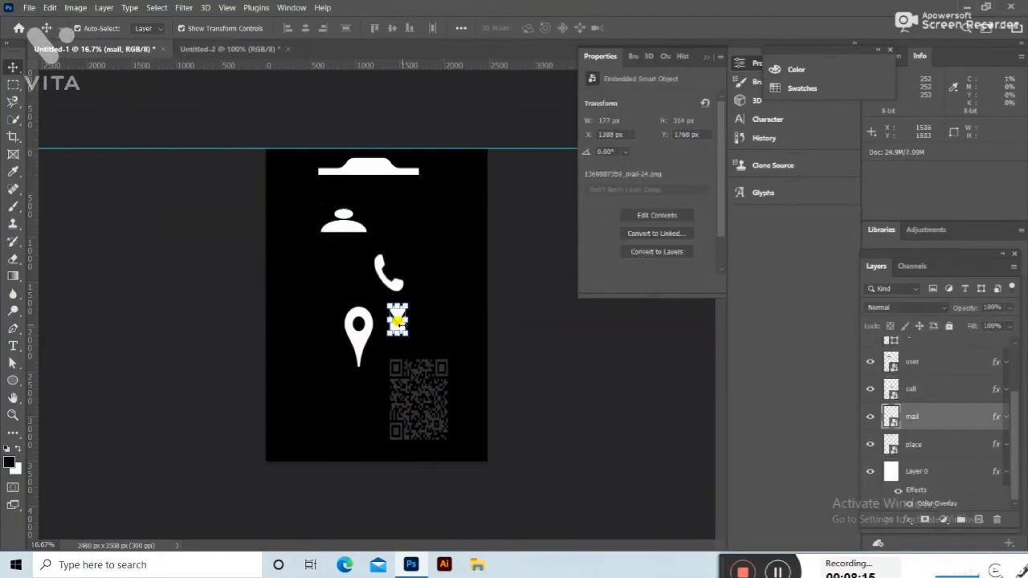
{"action": "key", "text": "ctrl+t"}
{"action": "left_click", "coordinate": [264, 48]}
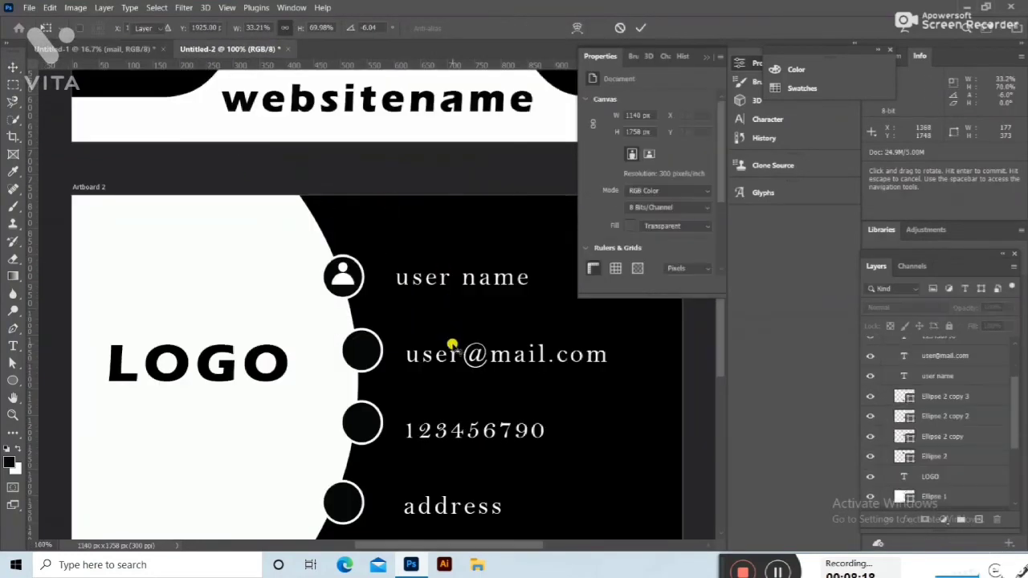
{"action": "key", "text": "ctrl+v"}
{"action": "key", "text": "ctrl+z"}
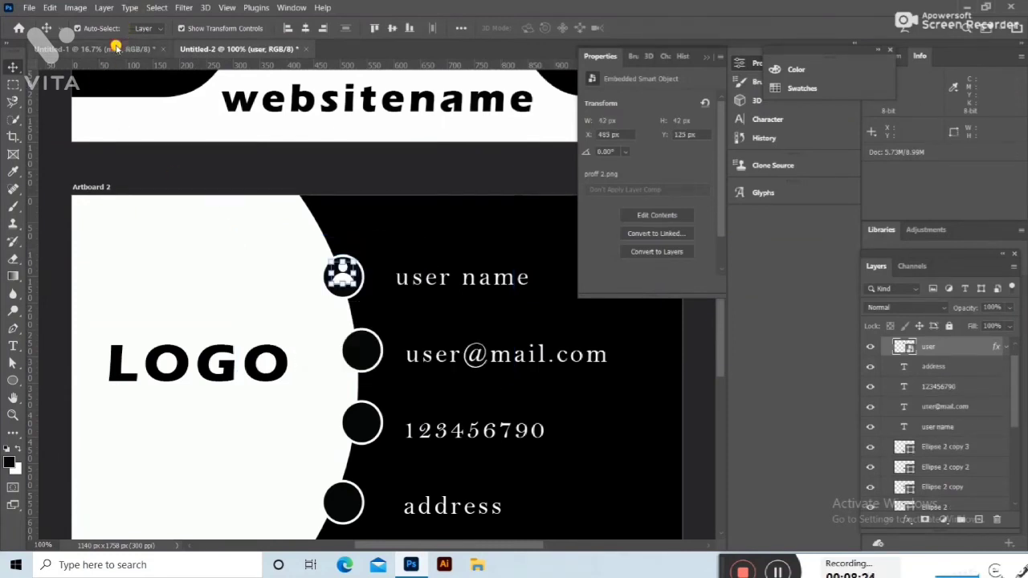
{"action": "left_click", "coordinate": [105, 49]}
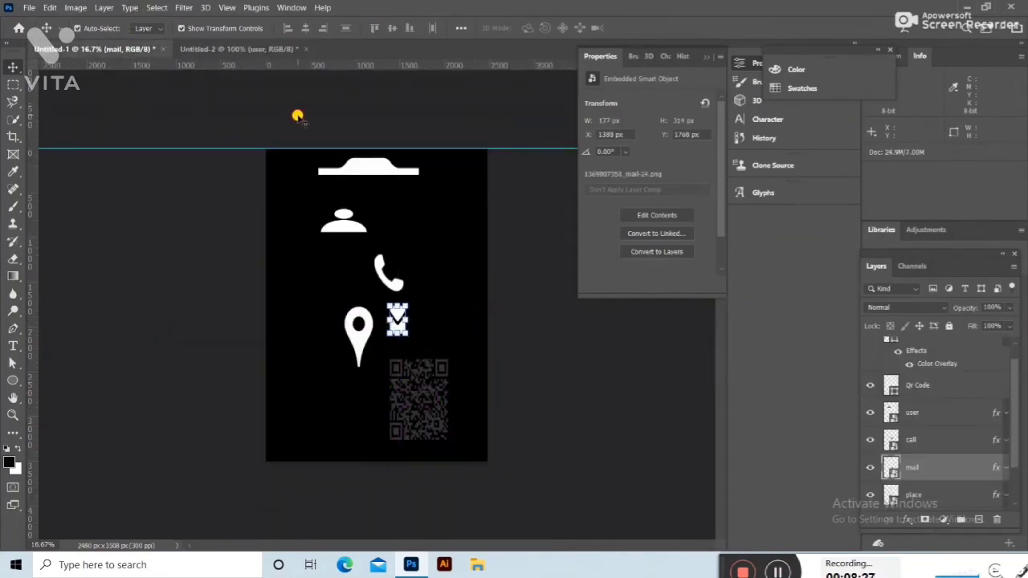
{"action": "left_click", "coordinate": [409, 314]}
{"action": "left_click", "coordinate": [397, 321]}
{"action": "key", "text": "ctrl+t"}
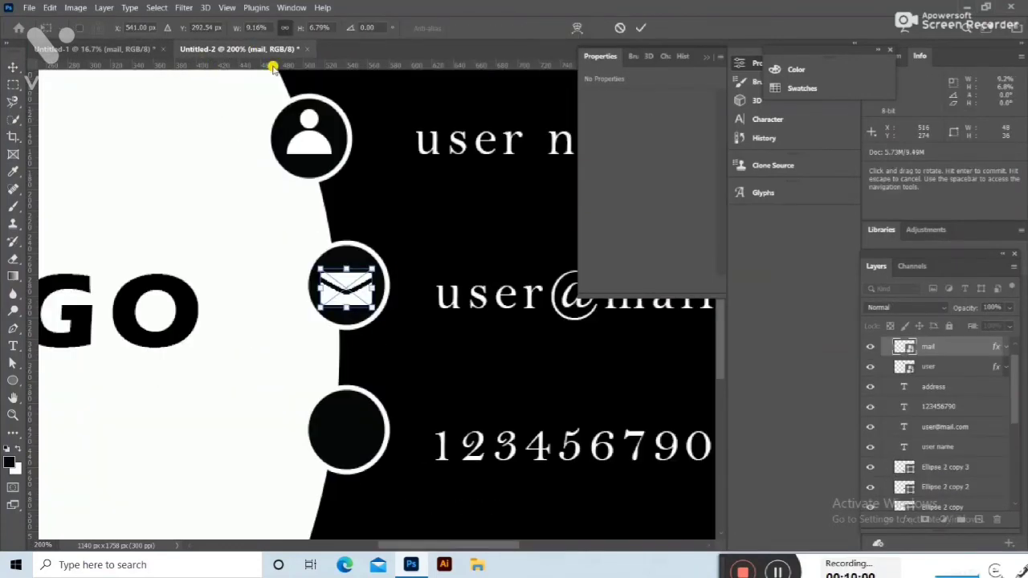
{"action": "left_click", "coordinate": [96, 49]}
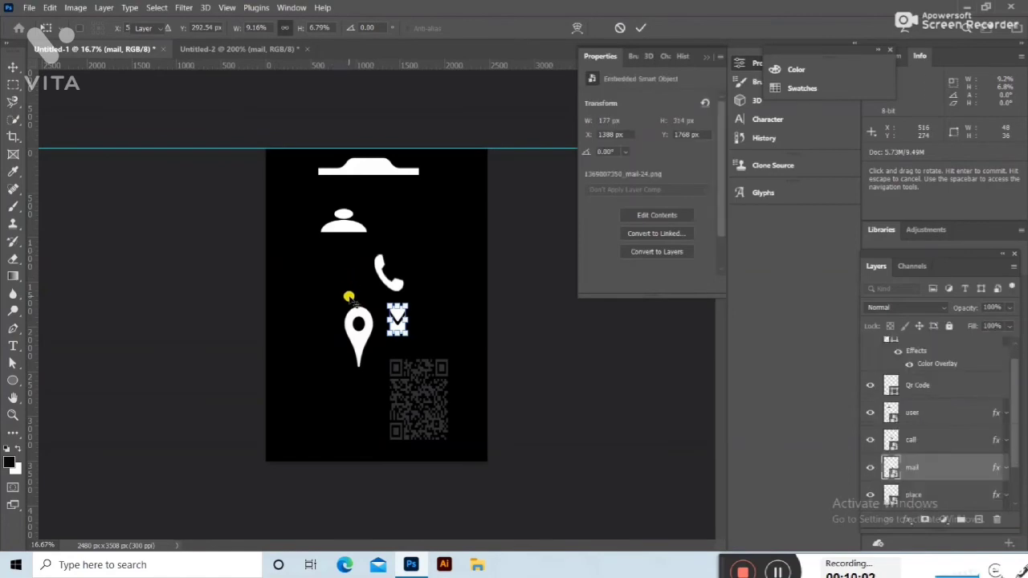
{"action": "key", "text": "Return"}
{"action": "left_click", "coordinate": [389, 281]}
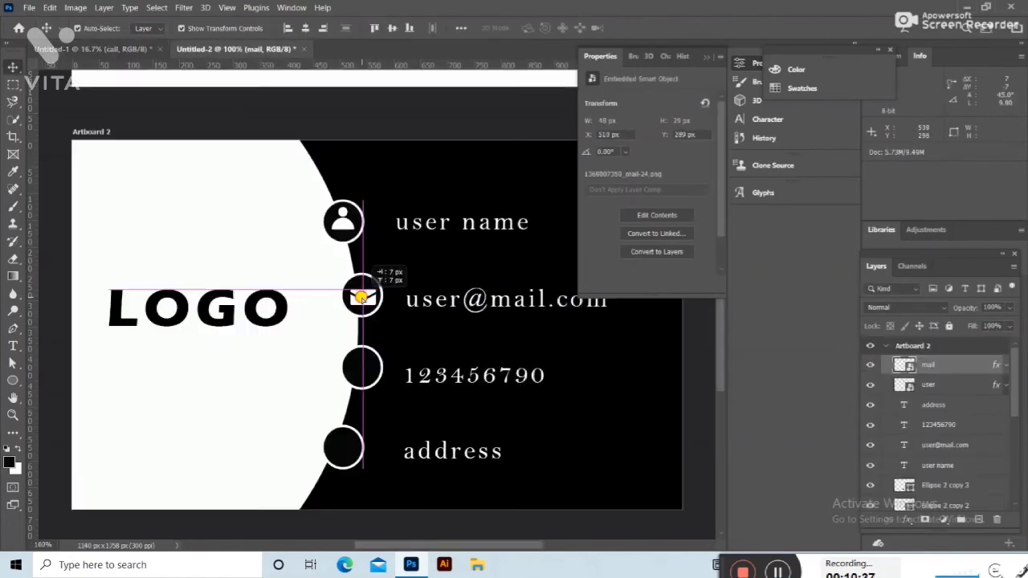
{"action": "left_click_drag", "start_coordinate": [361, 298], "coordinate": [369, 289]}
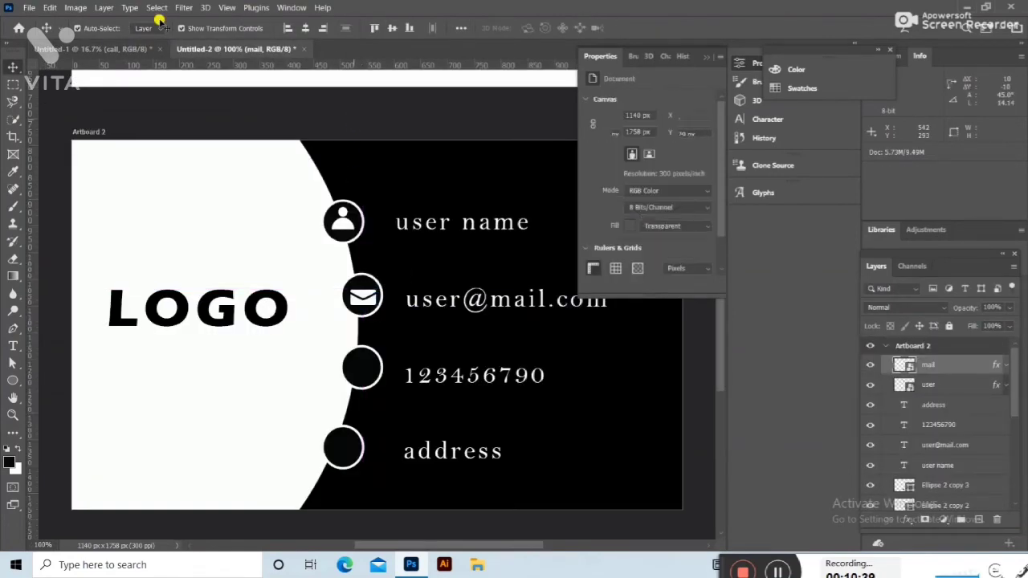
Copy the call icon onto the card and scale it into the circle beside 123456790
{"action": "left_click", "coordinate": [124, 48]}
{"action": "left_click", "coordinate": [400, 327]}
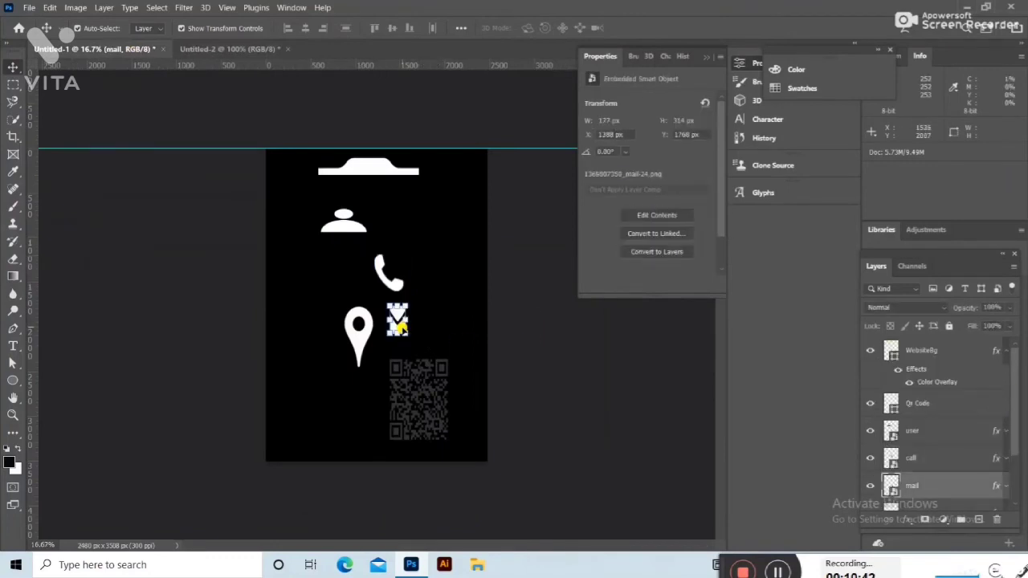
{"action": "left_click", "coordinate": [384, 277]}
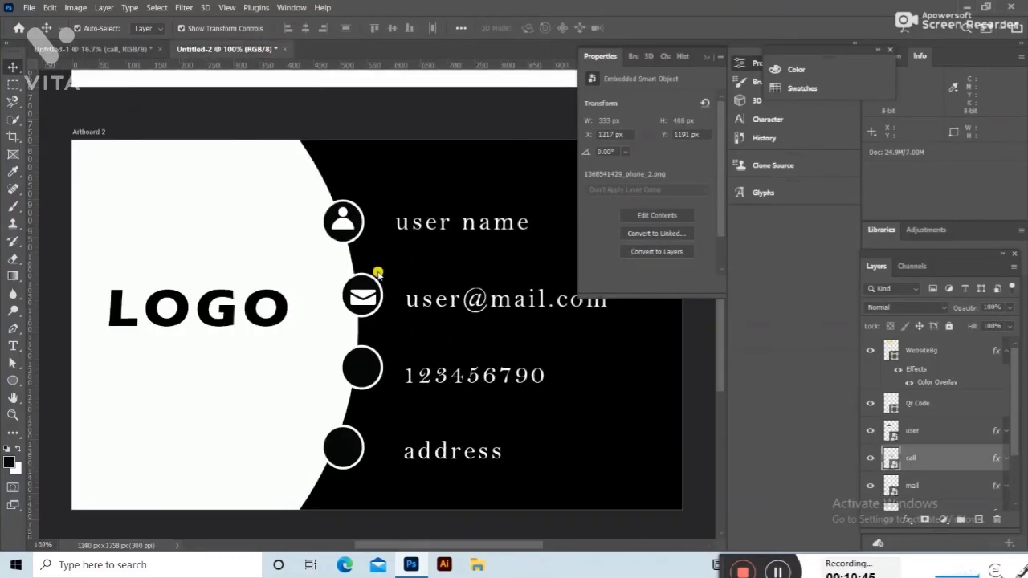
{"action": "left_click", "coordinate": [270, 46]}
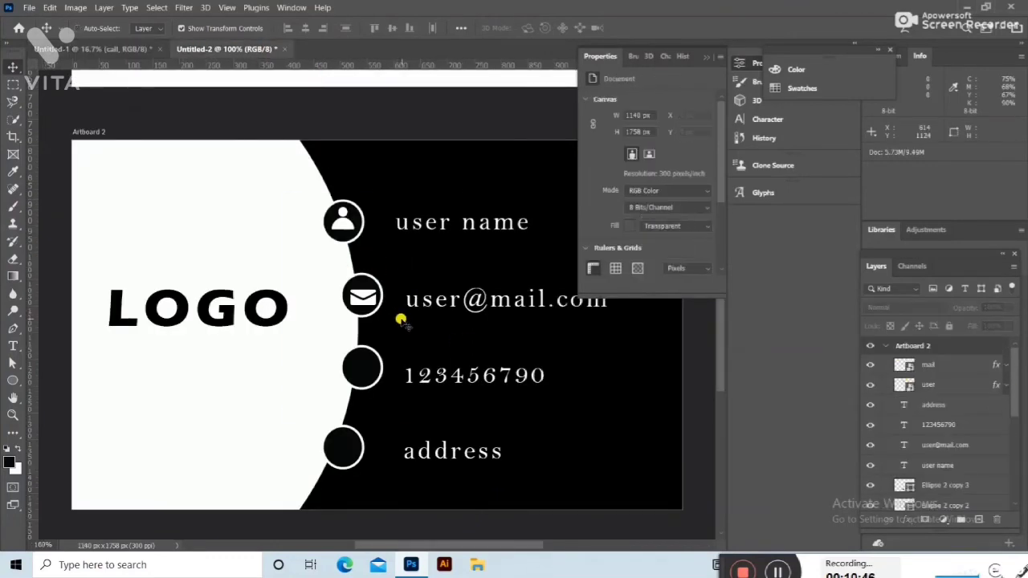
{"action": "left_click_drag", "start_coordinate": [400, 320], "coordinate": [419, 336]}
{"action": "left_click_drag", "start_coordinate": [460, 411], "coordinate": [610, 426]}
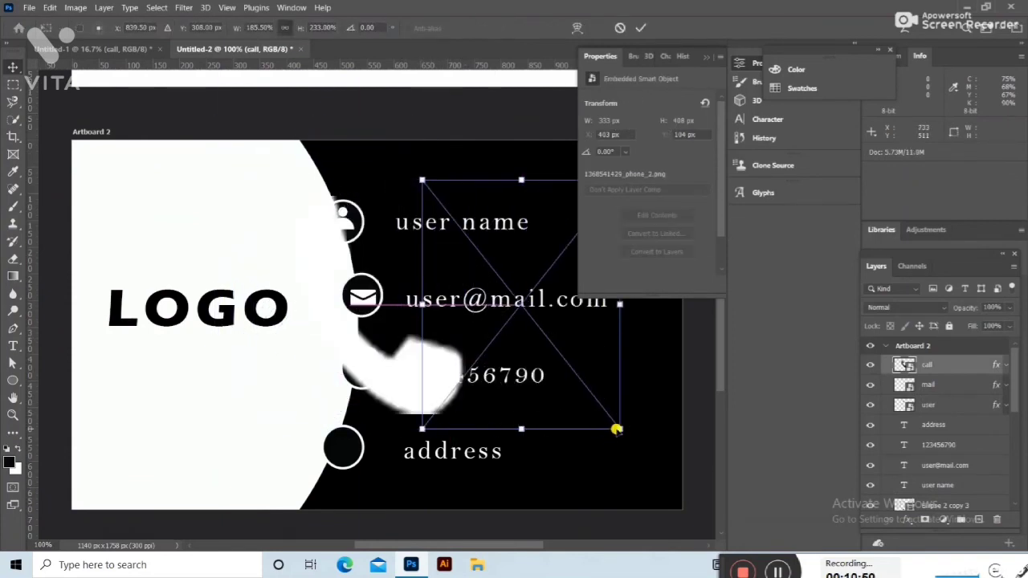
{"action": "mouse_move", "coordinate": [610, 426]}
{"action": "left_mouse_down"}
{"action": "mouse_move", "coordinate": [569, 359]}
{"action": "mouse_move", "coordinate": [521, 317]}
{"action": "mouse_move", "coordinate": [361, 379]}
{"action": "left_mouse_up"}
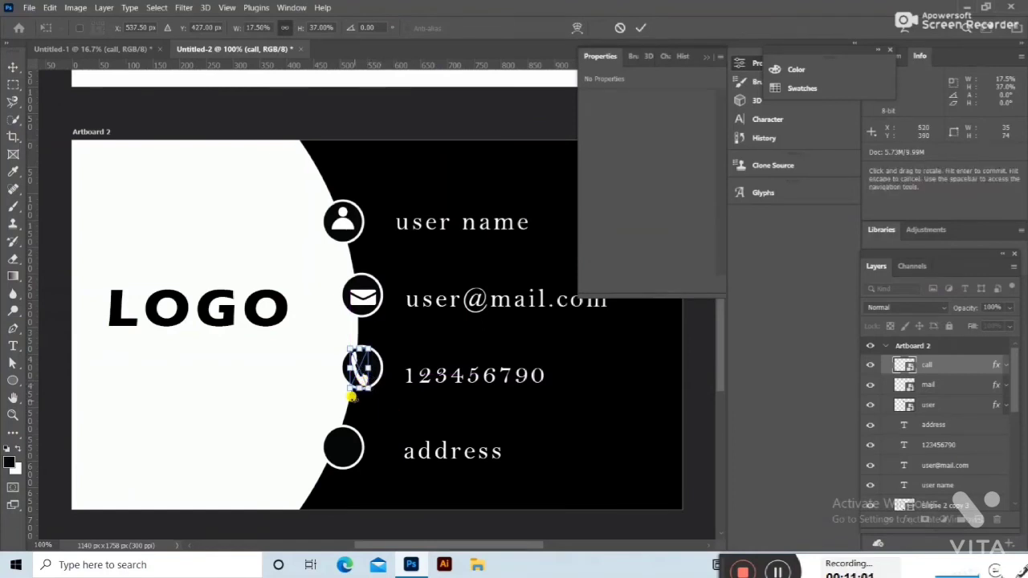
{"action": "left_click_drag", "start_coordinate": [365, 378], "coordinate": [371, 374]}
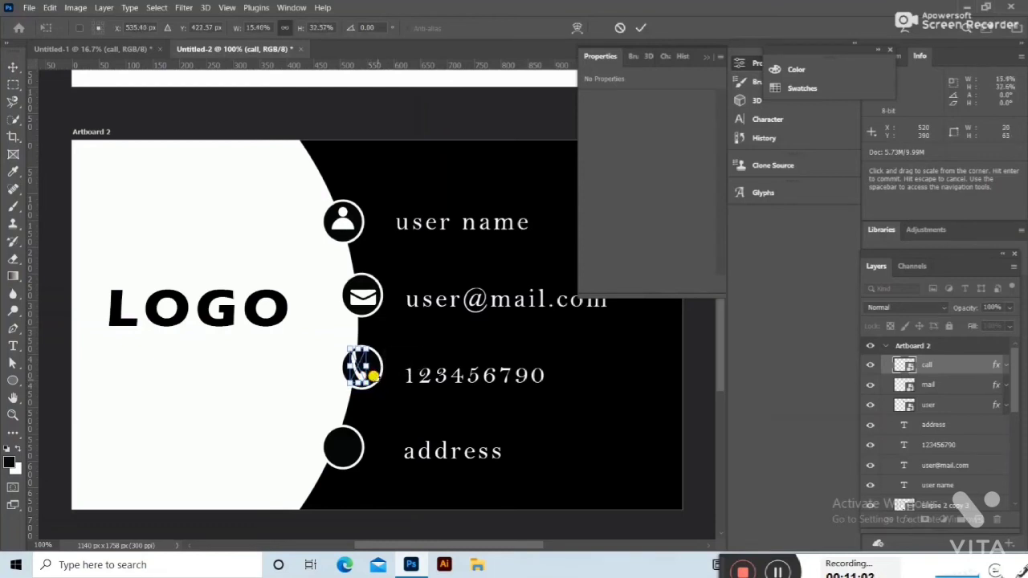
{"action": "left_click", "coordinate": [10, 67]}
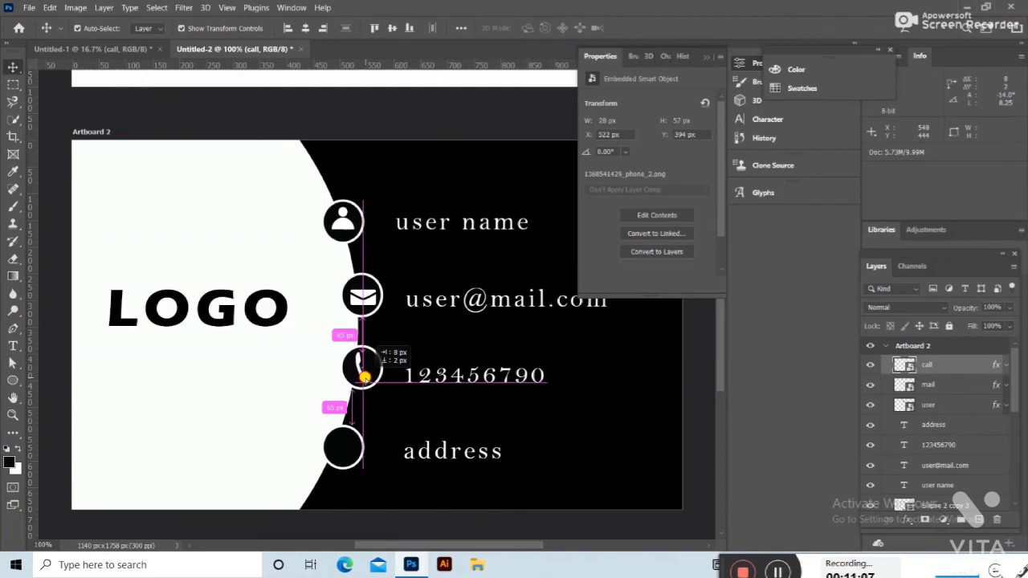
{"action": "left_click_drag", "start_coordinate": [362, 378], "coordinate": [365, 376]}
{"action": "left_click_drag", "start_coordinate": [149, 49], "coordinate": [365, 289]}
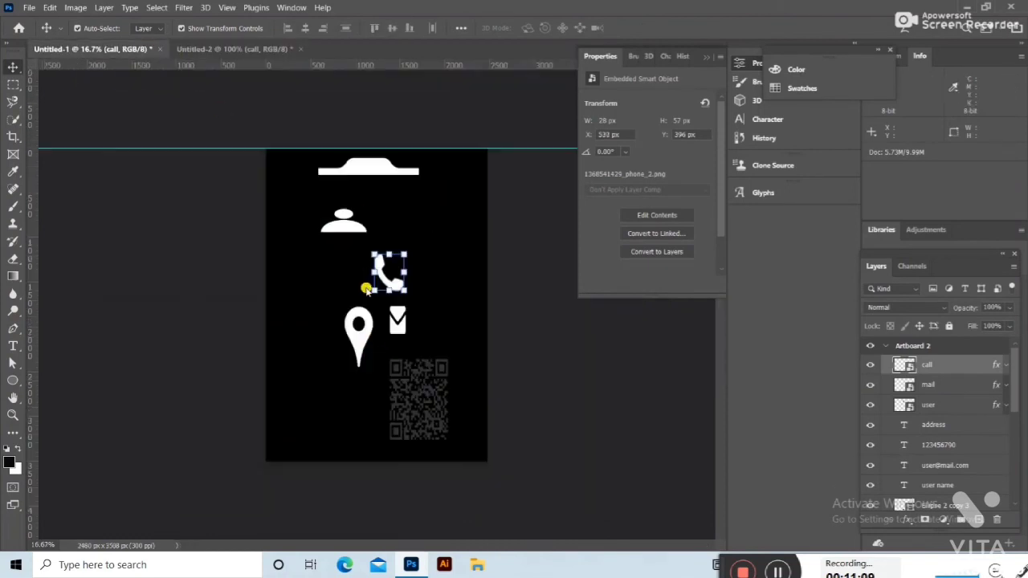
Copy the place pin icon onto the card, scaled into the bottom circle beside address
{"action": "left_click", "coordinate": [366, 345]}
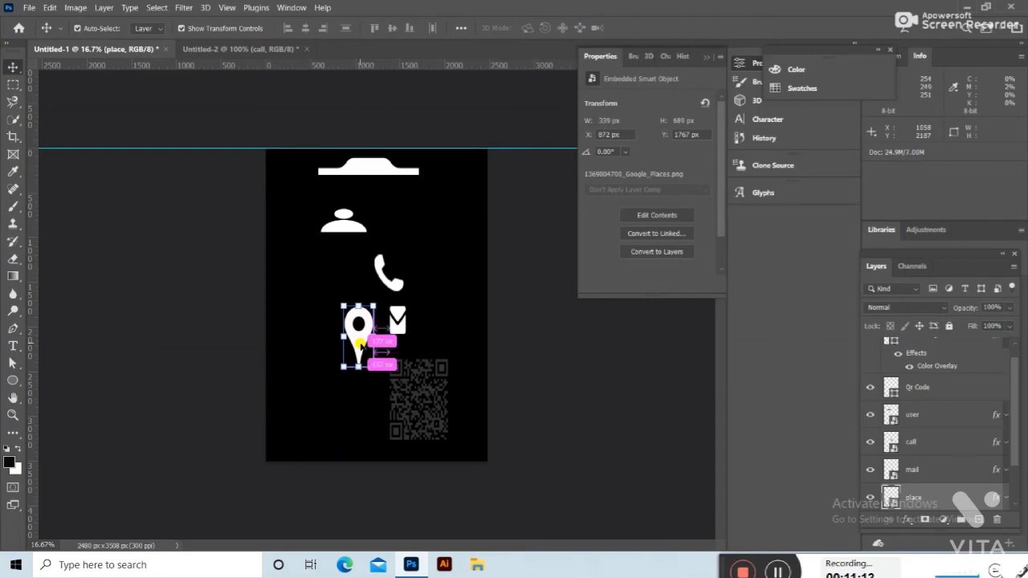
{"action": "mouse_move", "coordinate": [250, 112]}
{"action": "left_mouse_down"}
{"action": "mouse_move", "coordinate": [401, 333]}
{"action": "mouse_move", "coordinate": [372, 190]}
{"action": "mouse_move", "coordinate": [361, 363]}
{"action": "mouse_move", "coordinate": [347, 335]}
{"action": "mouse_move", "coordinate": [352, 357]}
{"action": "left_mouse_up"}
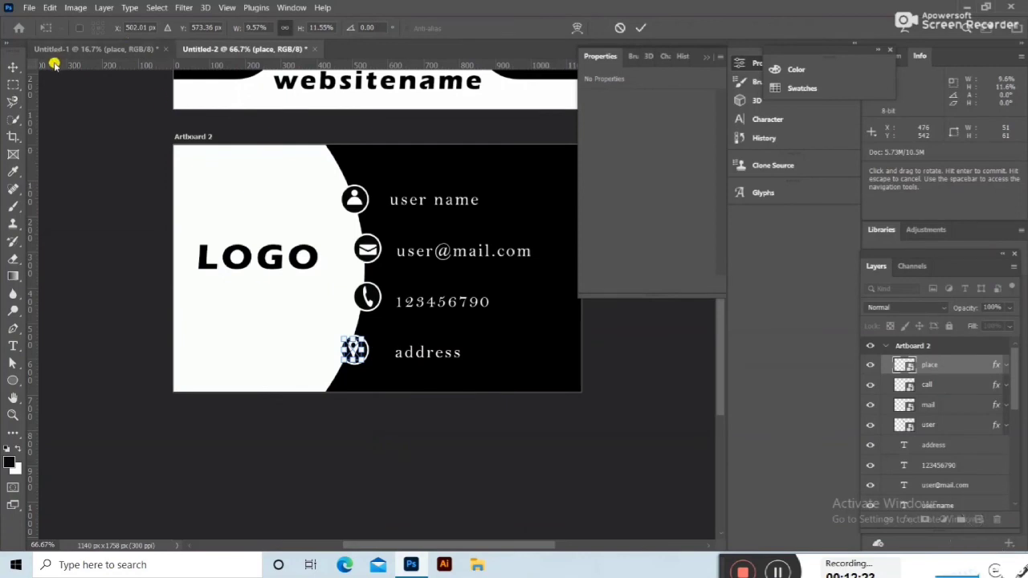
{"action": "left_click", "coordinate": [16, 66]}
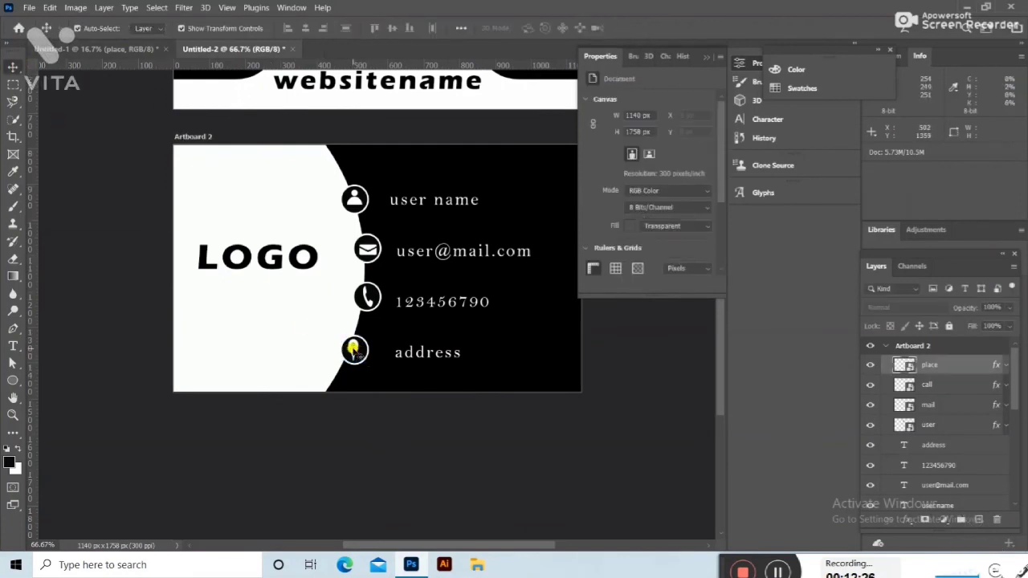
{"action": "left_click", "coordinate": [107, 234]}
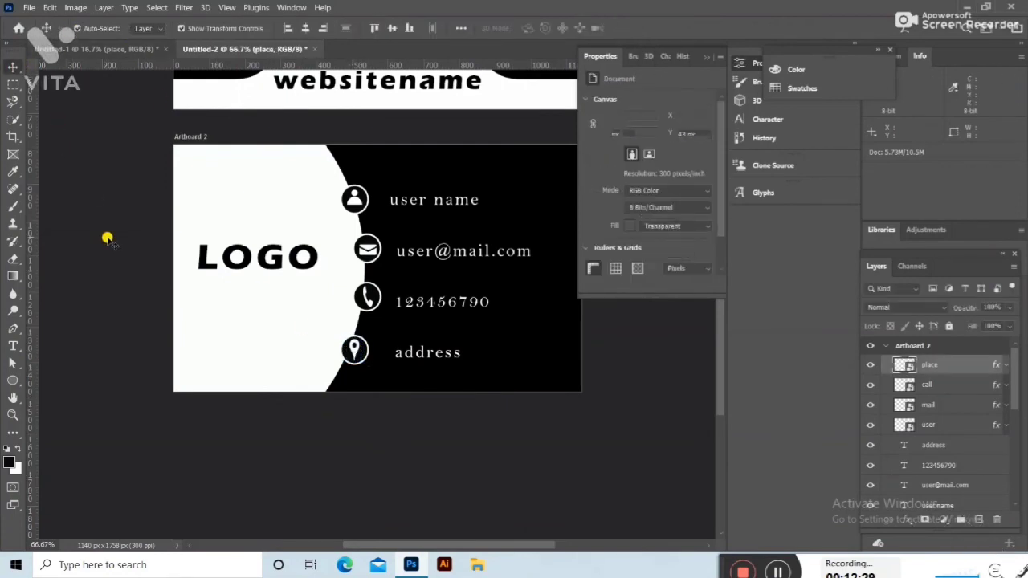
Copy the Qr Code layer onto Artboard 2 and shrink it below LOGO at lower left
{"action": "left_click", "coordinate": [126, 51]}
{"action": "left_click", "coordinate": [434, 414]}
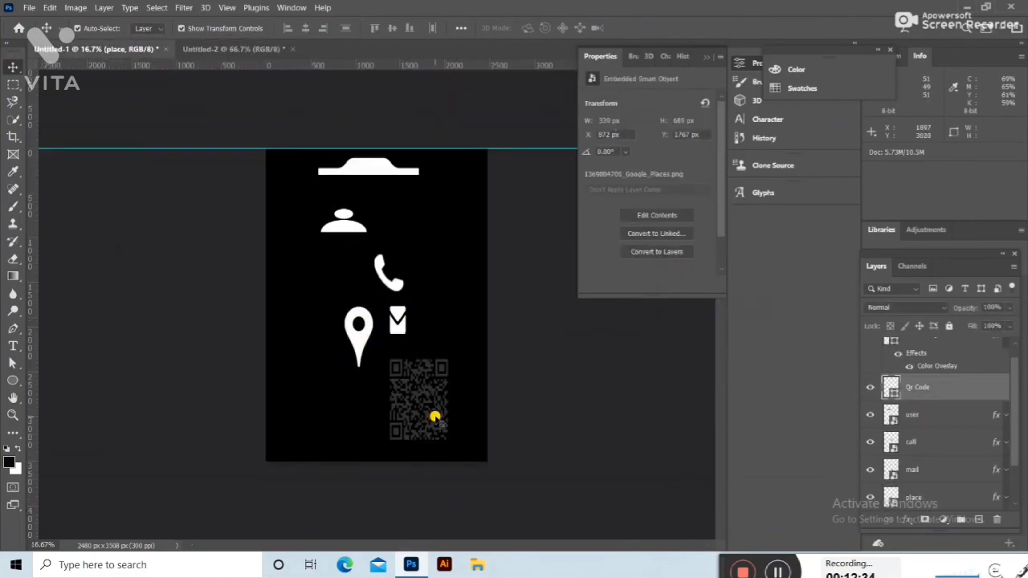
{"action": "mouse_move", "coordinate": [435, 414]}
{"action": "left_mouse_down"}
{"action": "mouse_move", "coordinate": [277, 391]}
{"action": "mouse_move", "coordinate": [389, 395]}
{"action": "left_mouse_up"}
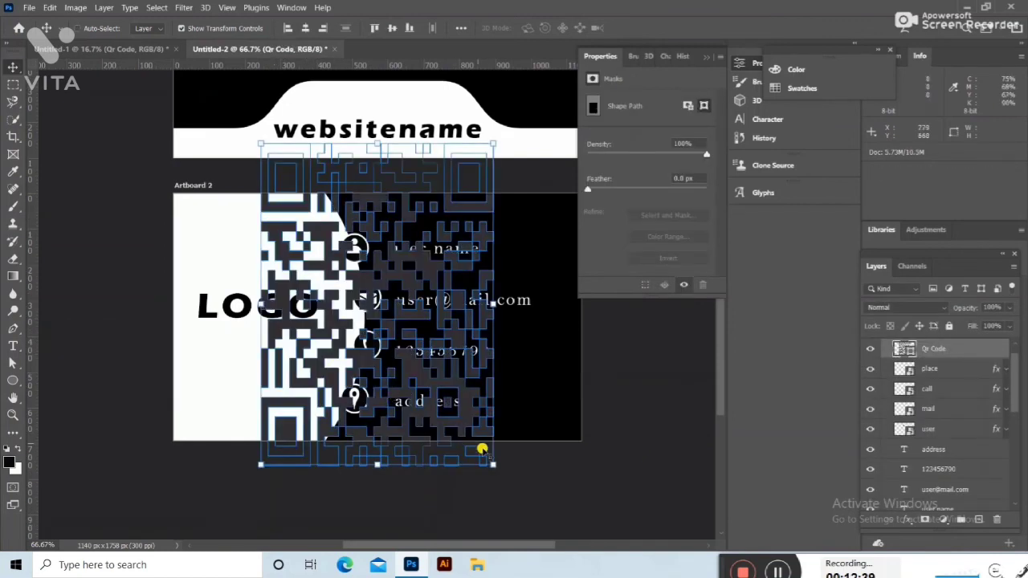
{"action": "left_click_drag", "start_coordinate": [487, 465], "coordinate": [330, 196]}
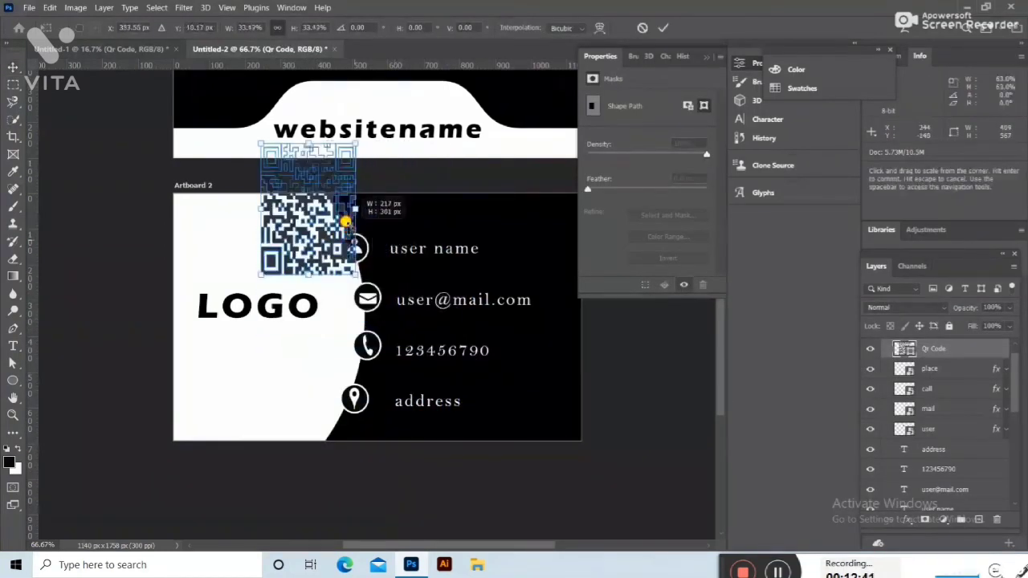
{"action": "mouse_move", "coordinate": [275, 171]}
{"action": "left_mouse_down"}
{"action": "mouse_move", "coordinate": [250, 401]}
{"action": "mouse_move", "coordinate": [238, 369]}
{"action": "mouse_move", "coordinate": [291, 399]}
{"action": "left_mouse_up"}
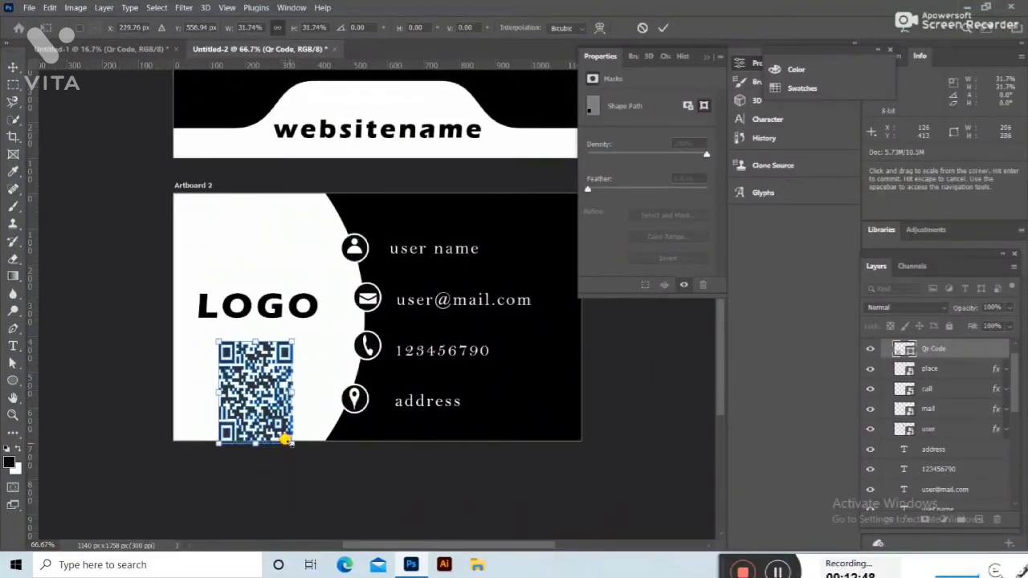
{"action": "mouse_move", "coordinate": [285, 439]}
{"action": "left_mouse_down"}
{"action": "mouse_move", "coordinate": [257, 384]}
{"action": "mouse_move", "coordinate": [257, 394]}
{"action": "left_mouse_up"}
Commit the QR code transform and zoom out to show both artboards
{"action": "key", "text": "Return"}
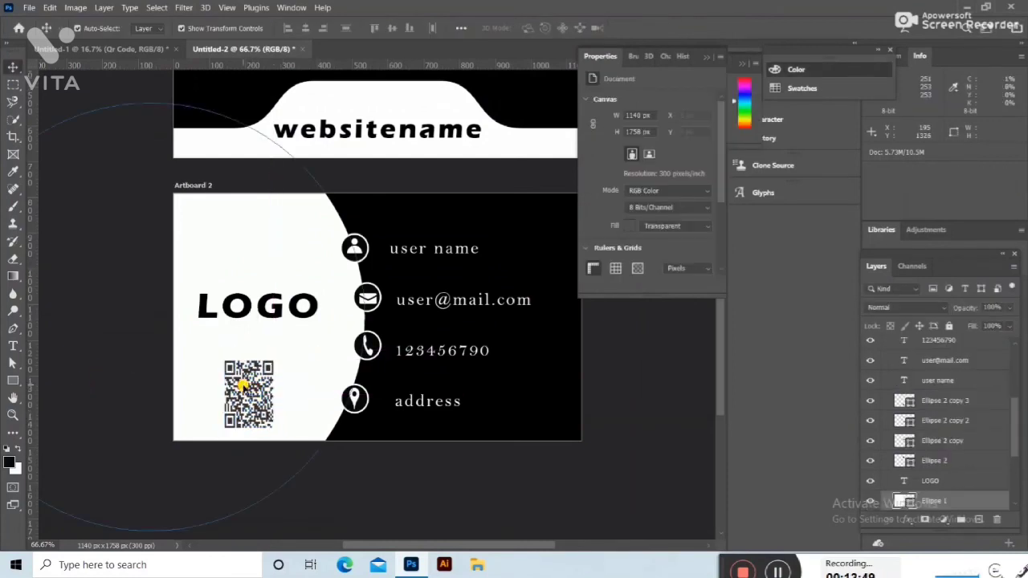
{"action": "left_click", "coordinate": [243, 386]}
{"action": "key", "text": "ctrl+minus"}
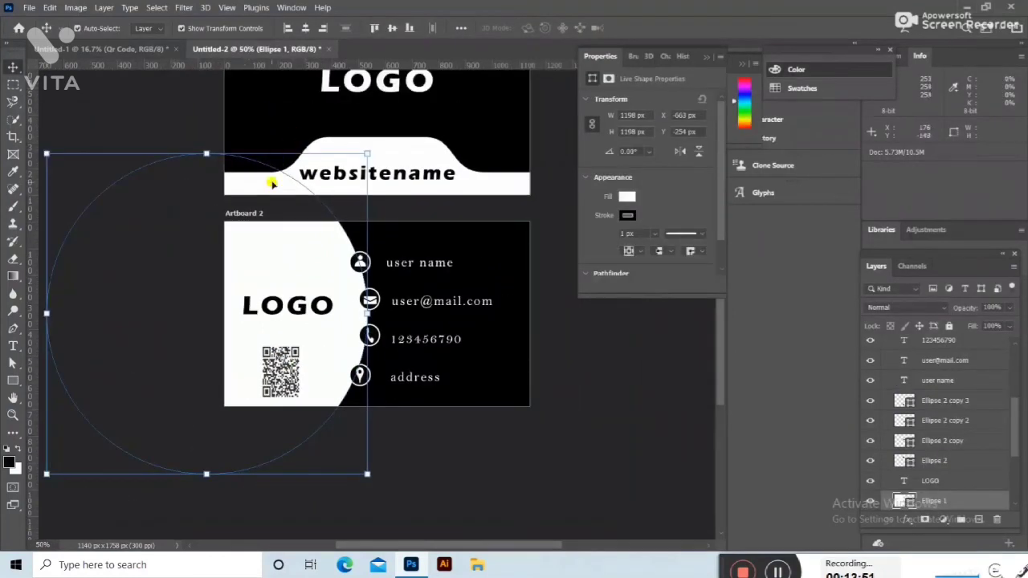
{"action": "key", "text": "ctrl+minus"}
{"action": "left_click", "coordinate": [194, 151]}
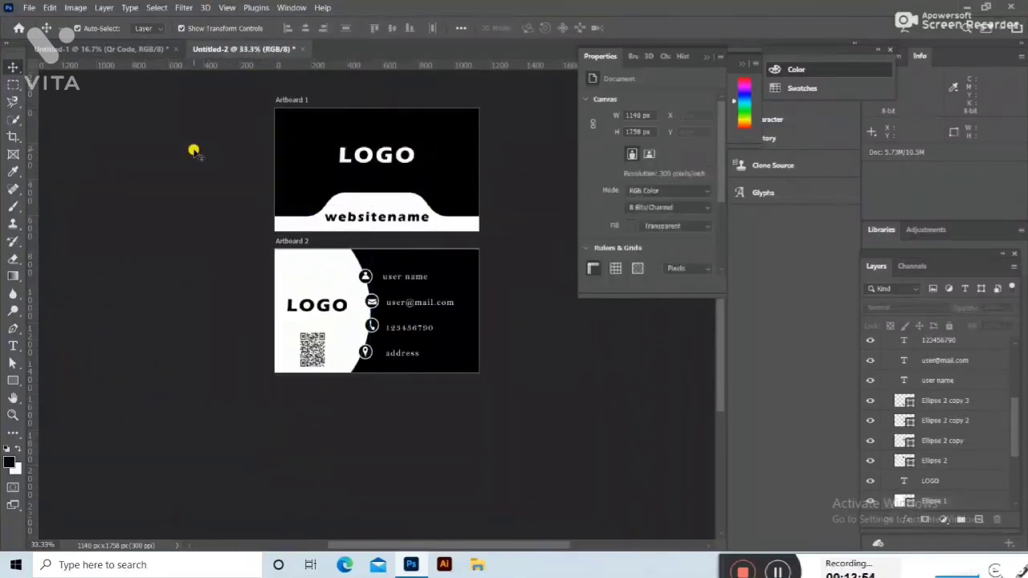
{"action": "scroll", "coordinate": [194, 151], "scroll_direction": "up", "scroll_amount": 2}
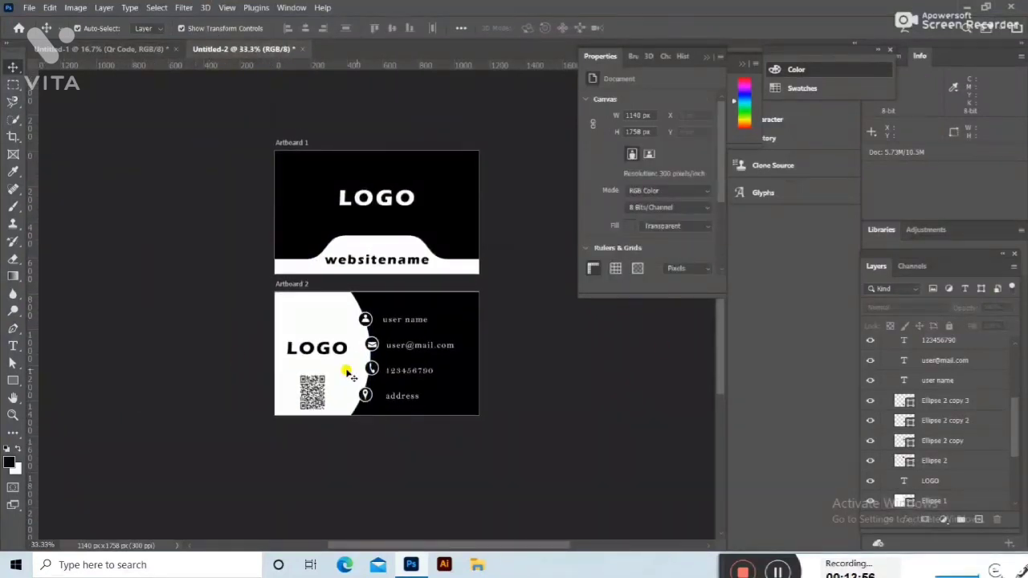